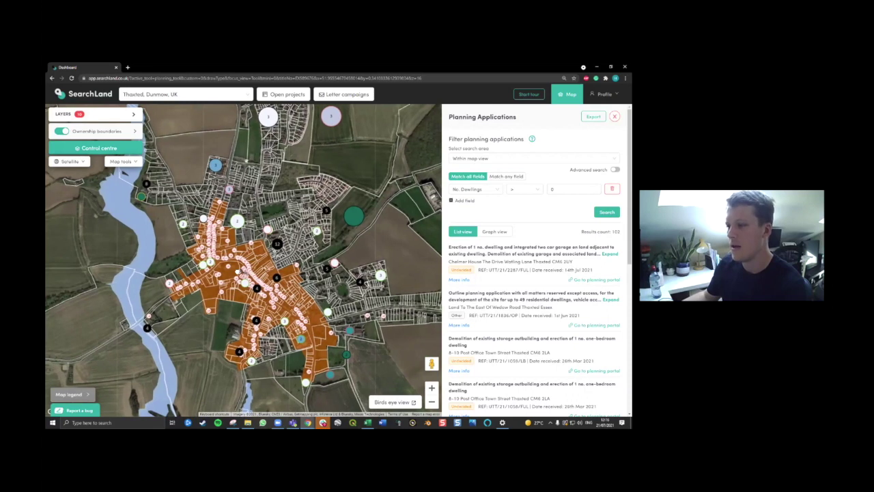
# Inspect the ownership title of the residential plot beside the pond-side planning marker west of the village, and dismiss its details.
pyautogui.moveTo(348, 179); pyautogui.dragTo(367, 193)
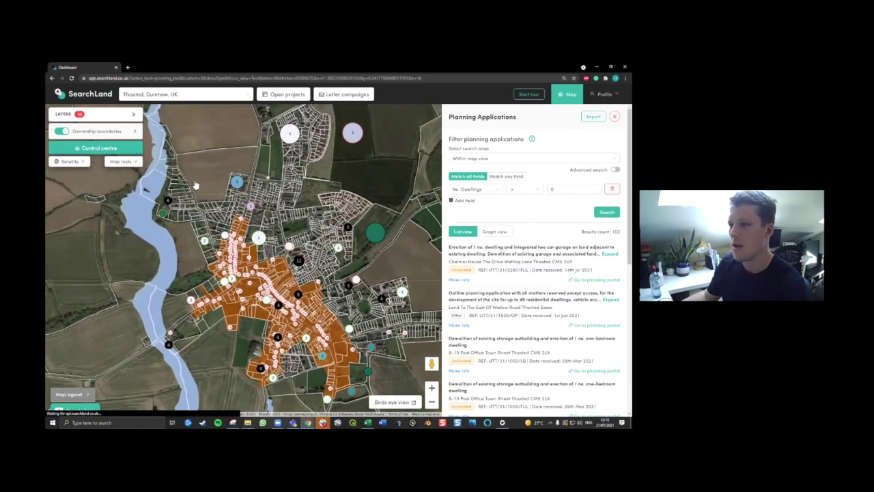
pyautogui.scroll(2, 161, 225)
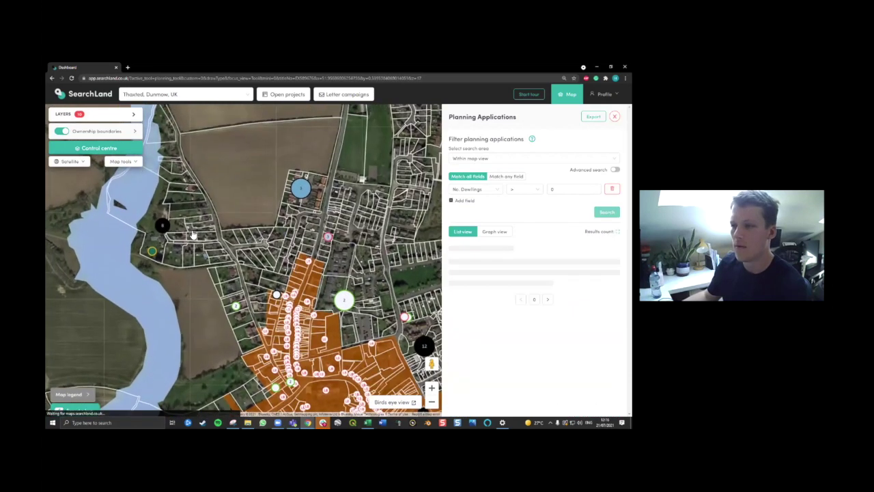
pyautogui.scroll(2, 162, 225)
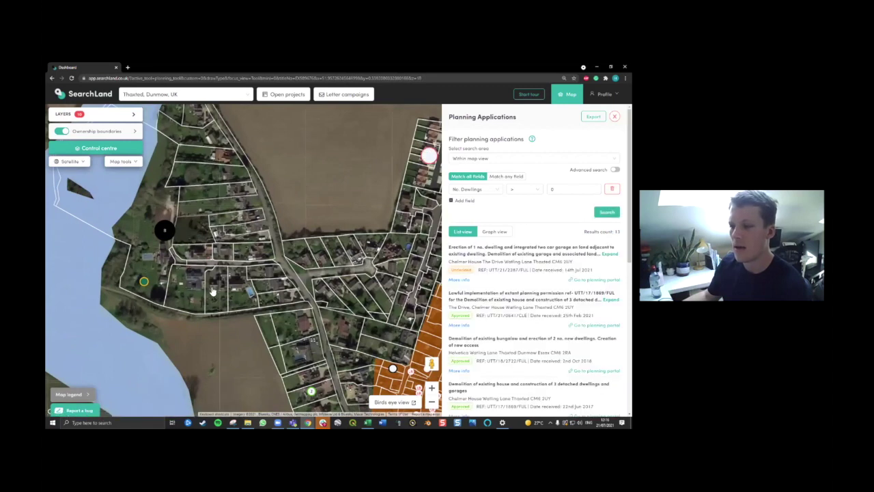
pyautogui.click(191, 293)
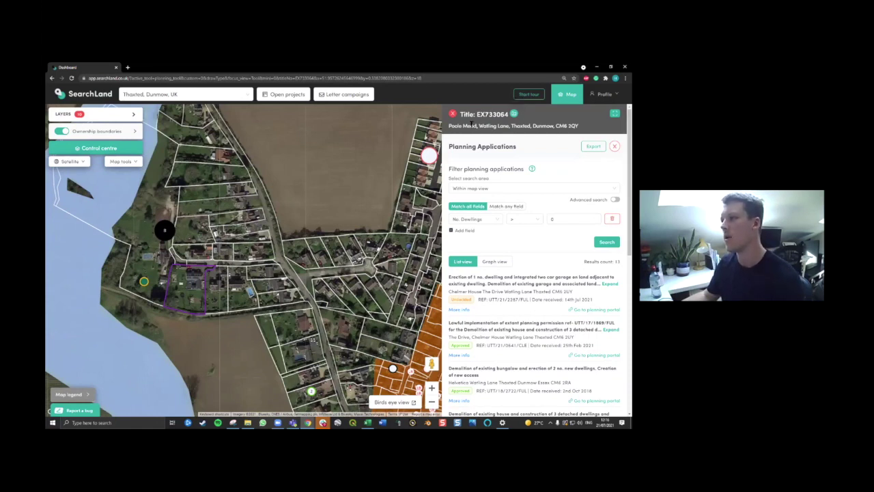
pyautogui.click(452, 114)
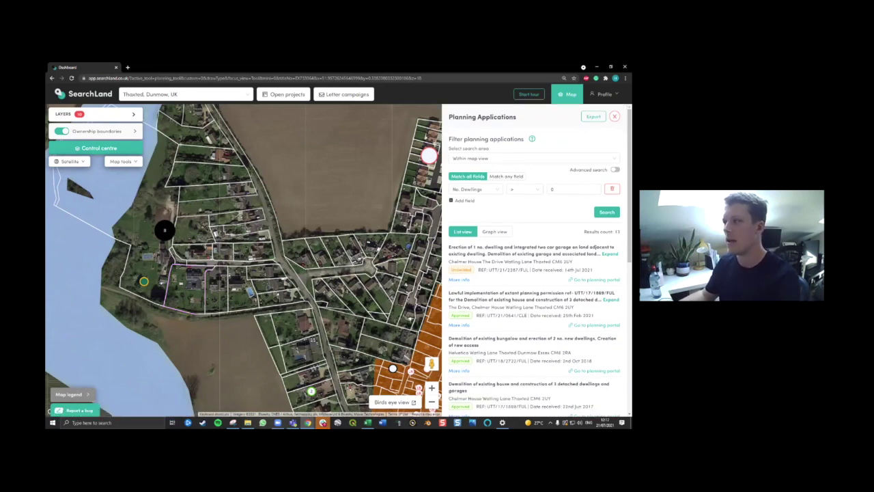
# Turn off the ownership boundaries and clear all remaining layers from the map.
pyautogui.scroll(-5, 347, 205)
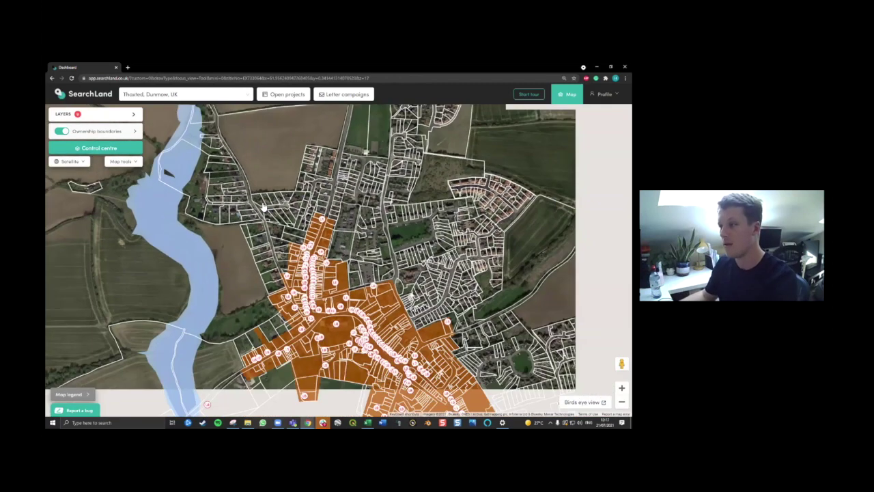
pyautogui.scroll(-2, 263, 207)
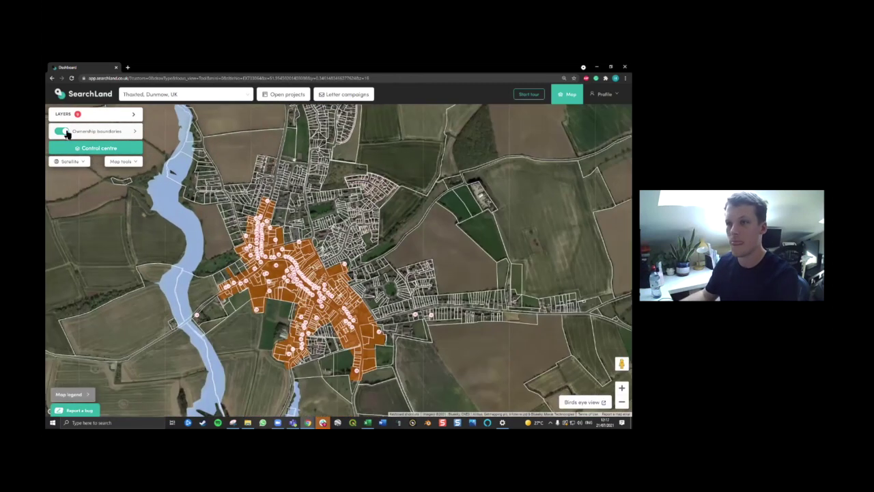
pyautogui.click(66, 134)
pyautogui.click(121, 147)
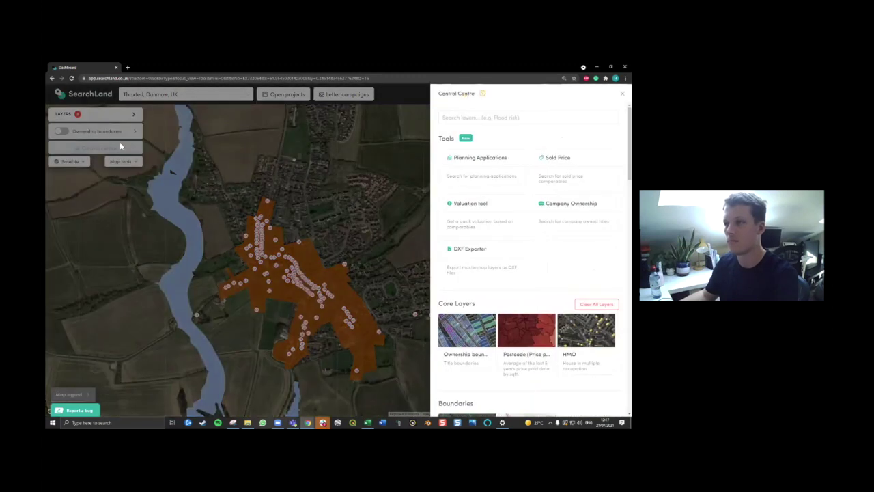
pyautogui.click(596, 304)
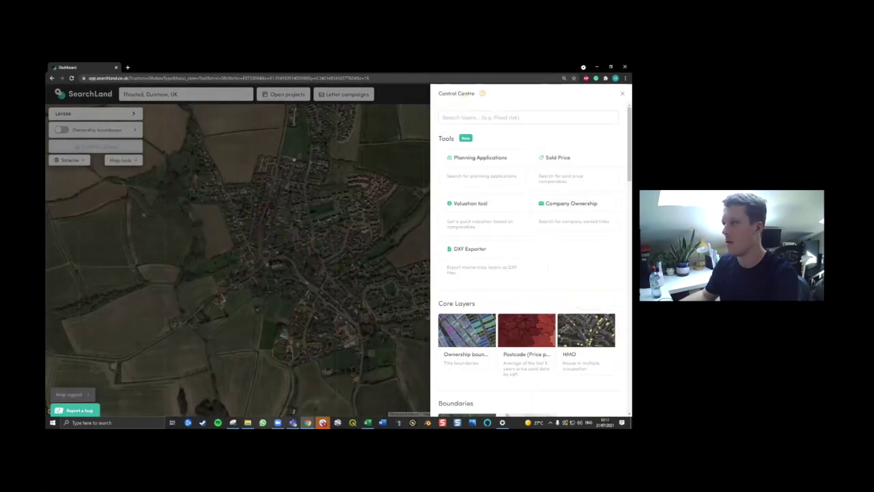
pyautogui.click(622, 94)
# Open the Site Finding Test project and review its board columns from New Sites through to No Go.
pyautogui.click(283, 95)
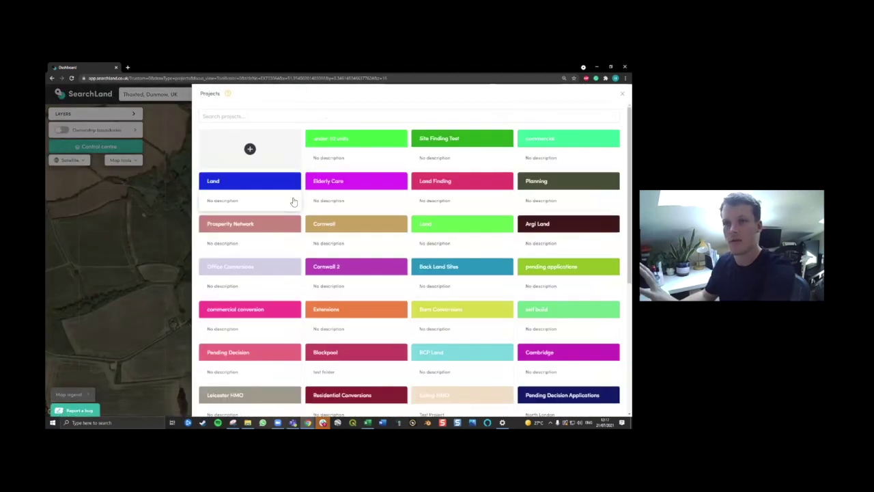
pyautogui.click(440, 161)
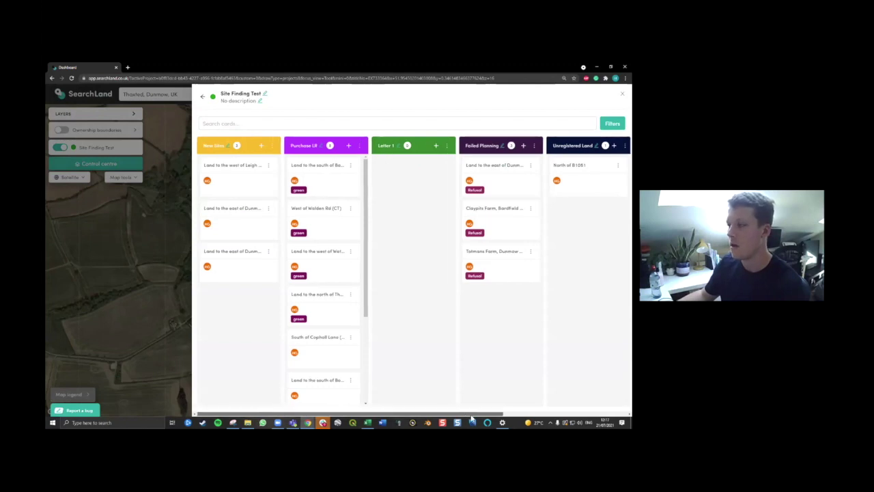
pyautogui.moveTo(467, 413); pyautogui.dragTo(500, 414)
pyautogui.hscroll(-3, 326, 145)
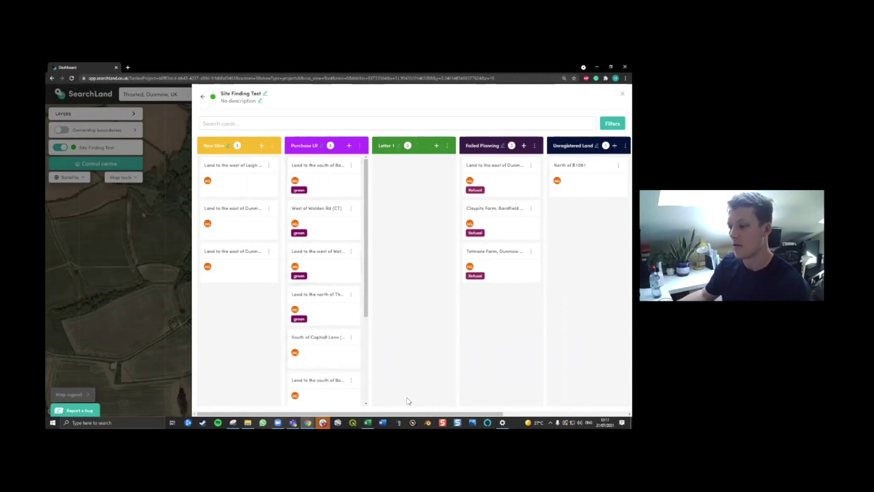
pyautogui.hscroll(2, 410, 415)
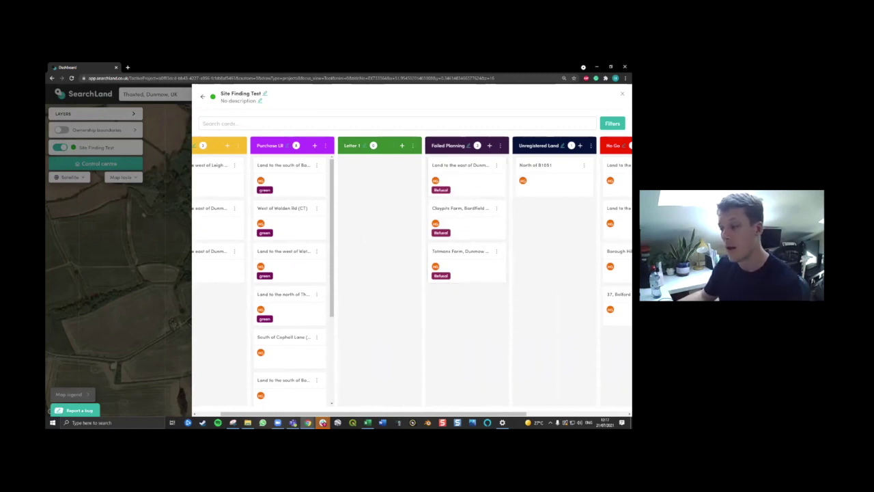
pyautogui.moveTo(374, 413); pyautogui.dragTo(475, 413)
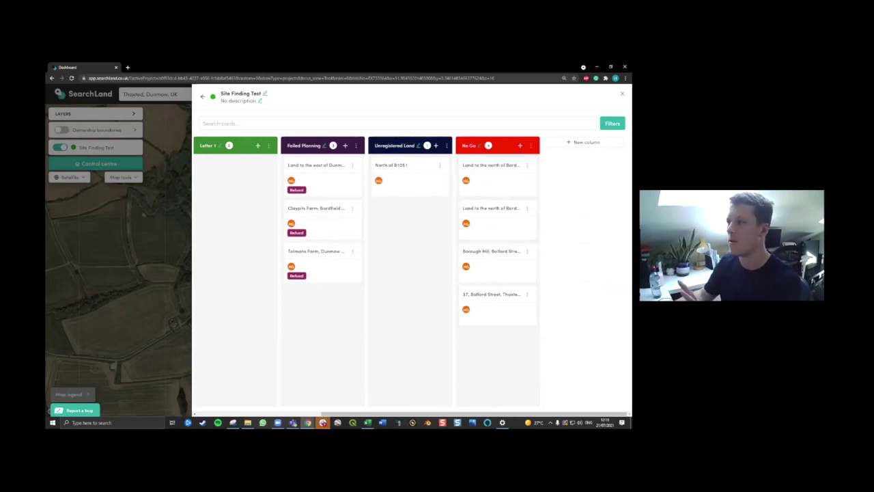
# Return to the map and compare the project's coloured sites with the ownership boundaries, leaving the boundaries hidden.
pyautogui.click(156, 140)
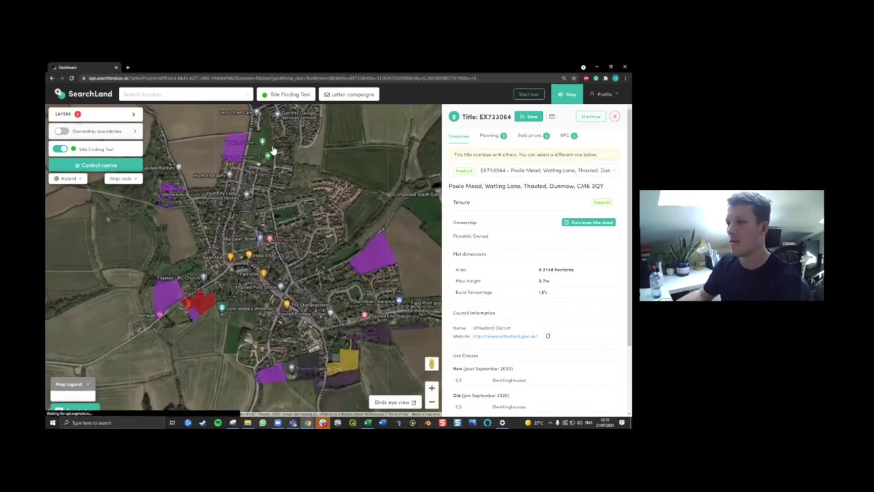
pyautogui.click(60, 149)
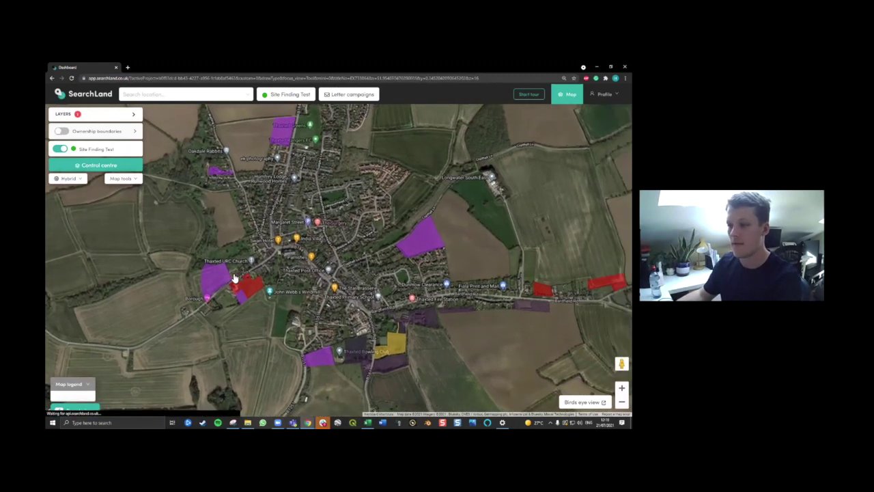
pyautogui.click(61, 131)
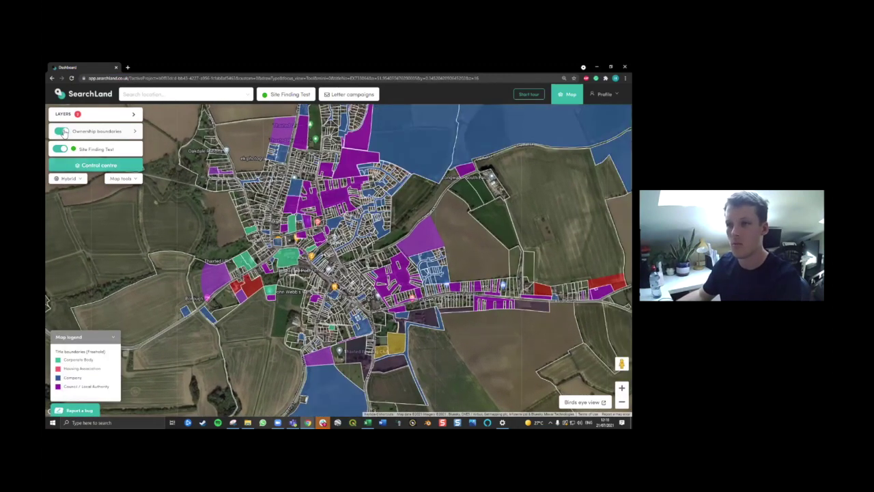
pyautogui.click(67, 134)
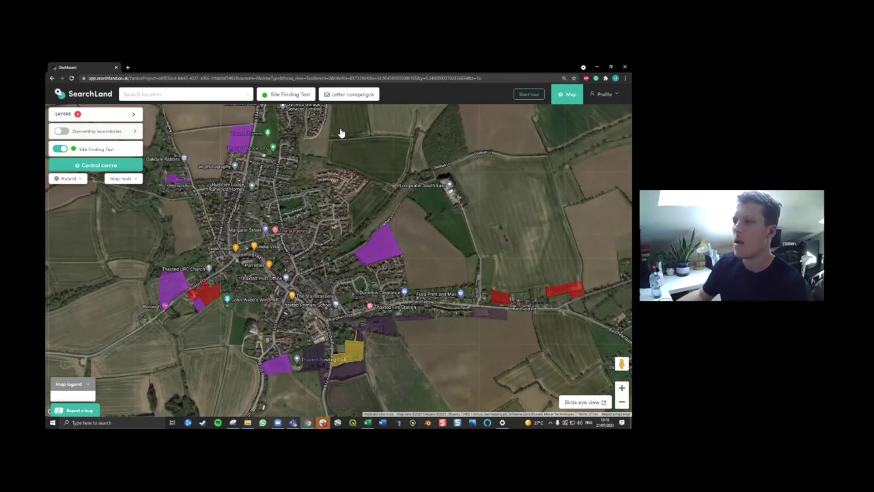
# Switch the base map to Satellite to view the saved sites without place labels.
pyautogui.moveTo(371, 198); pyautogui.dragTo(371, 202)
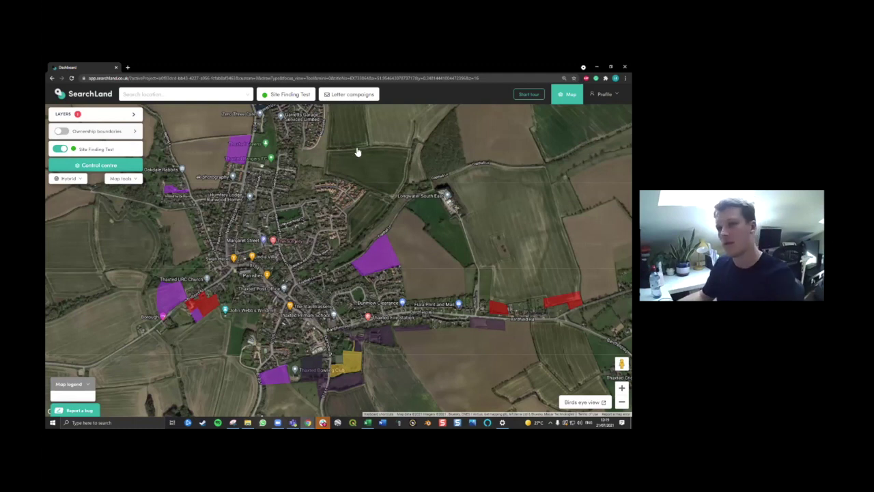
pyautogui.click(73, 178)
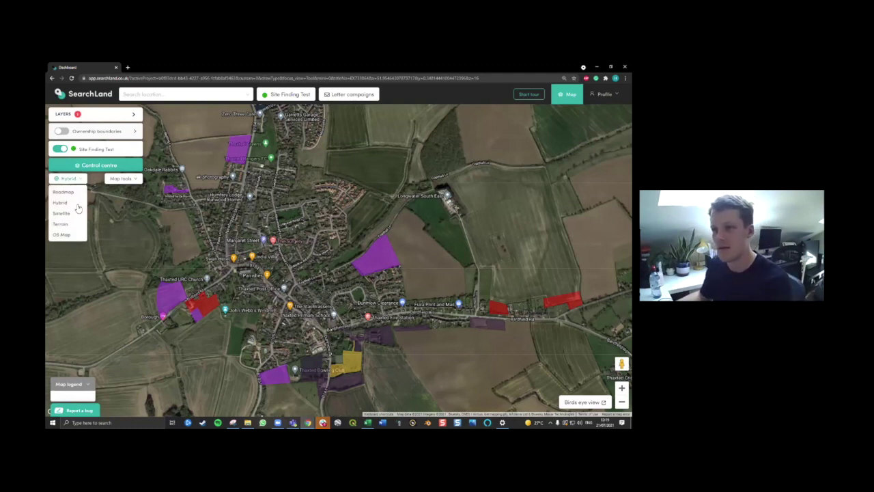
pyautogui.click(77, 216)
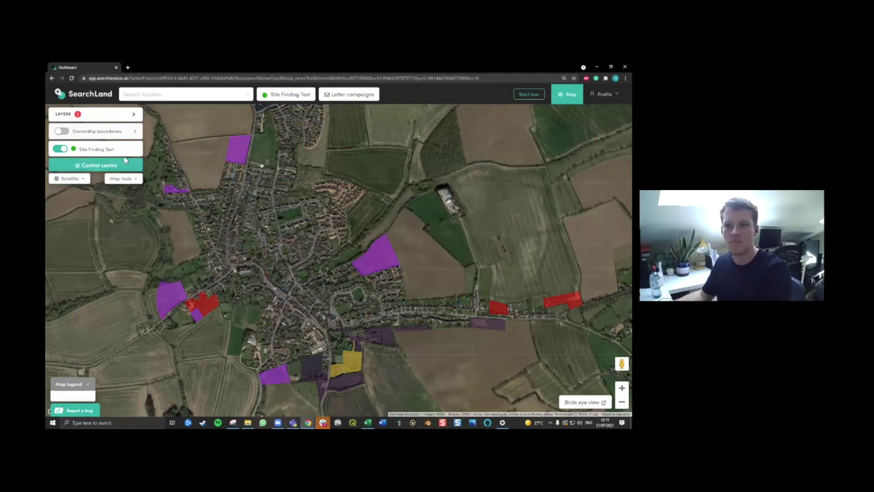
# Filter the Site Finding Test project board to cards labelled green.
pyautogui.click(283, 97)
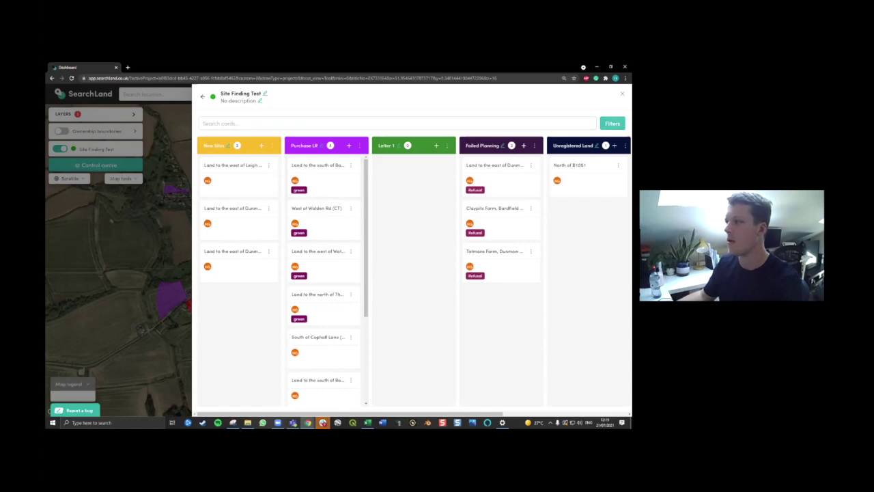
pyautogui.click(612, 123)
pyautogui.click(533, 191)
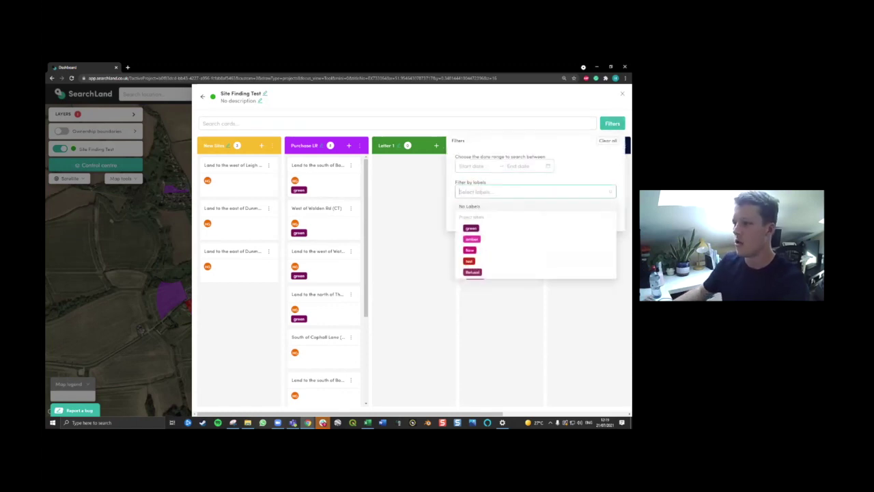
pyautogui.write('gren')
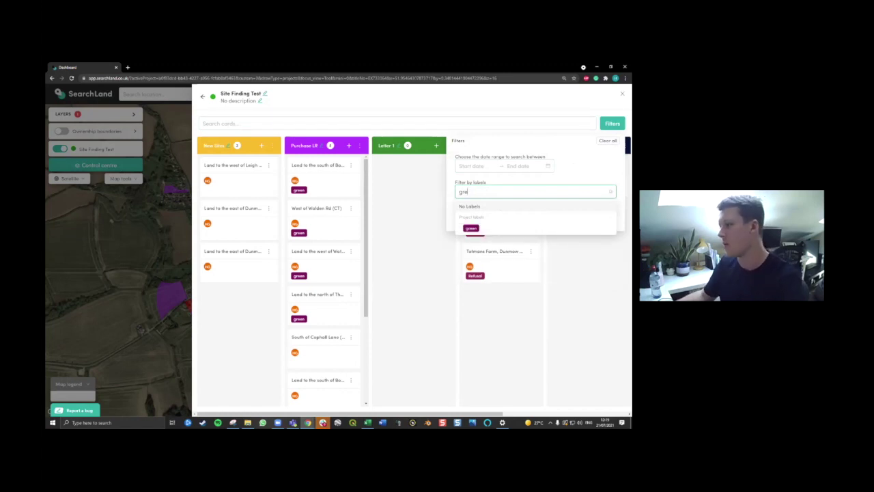
pyautogui.click(471, 228)
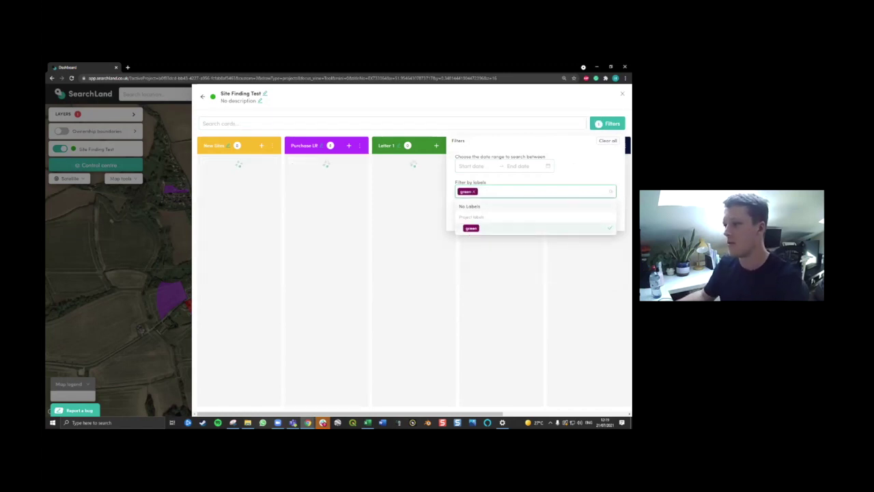
pyautogui.click(463, 108)
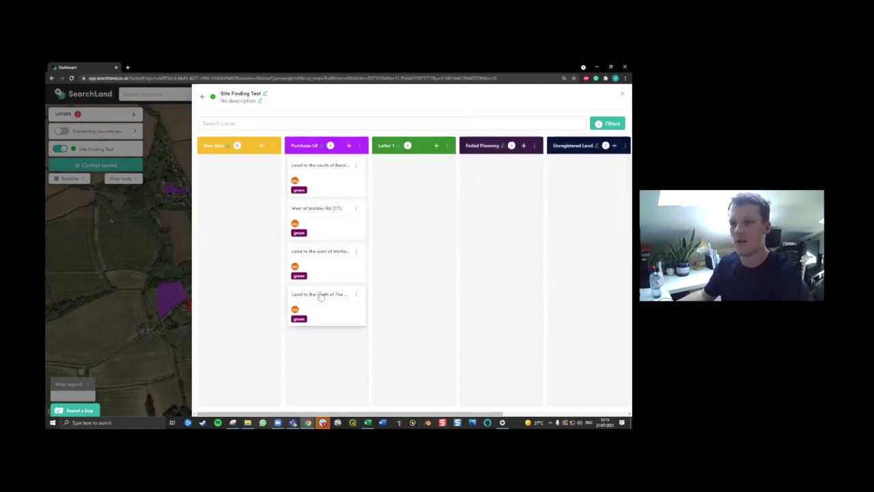
# Move all the filtered cards in the Purchase LR column to the Letter 1 column.
pyautogui.click(361, 146)
pyautogui.click(362, 163)
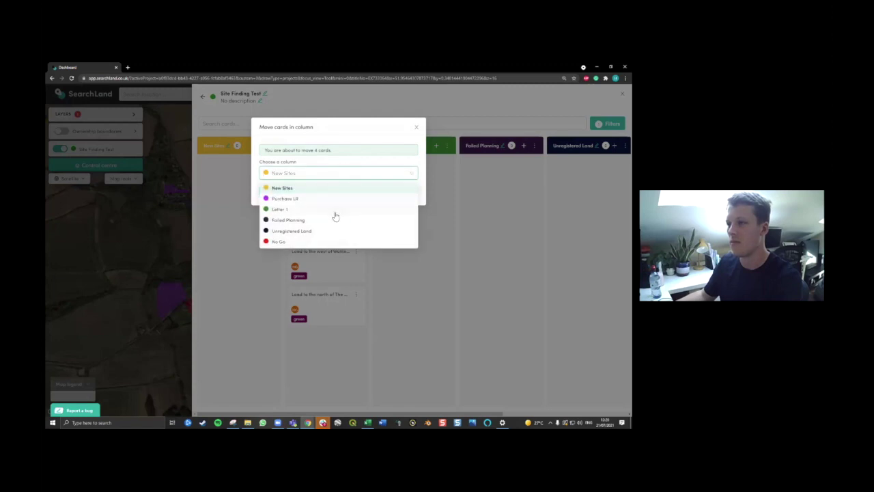
pyautogui.click(334, 210)
pyautogui.click(360, 192)
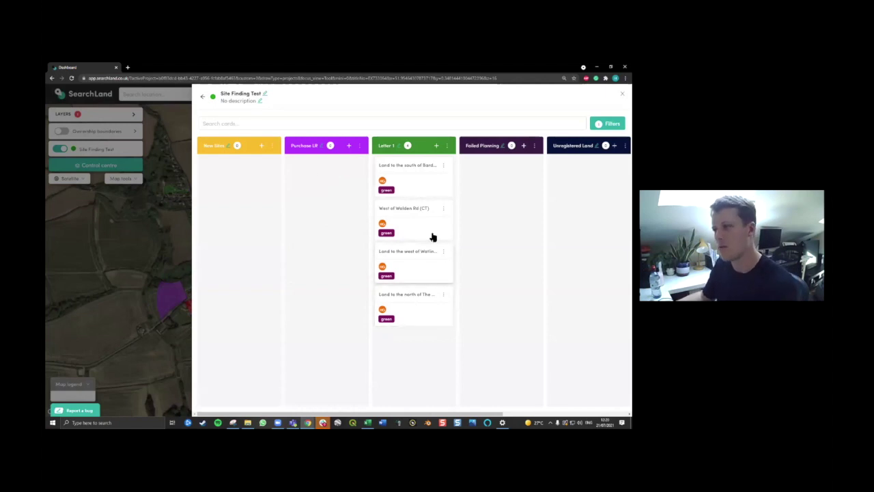
# Examine the letter-sending options for the Letter 1 column's first and third titles, and leave without choosing a campaign.
pyautogui.click(447, 147)
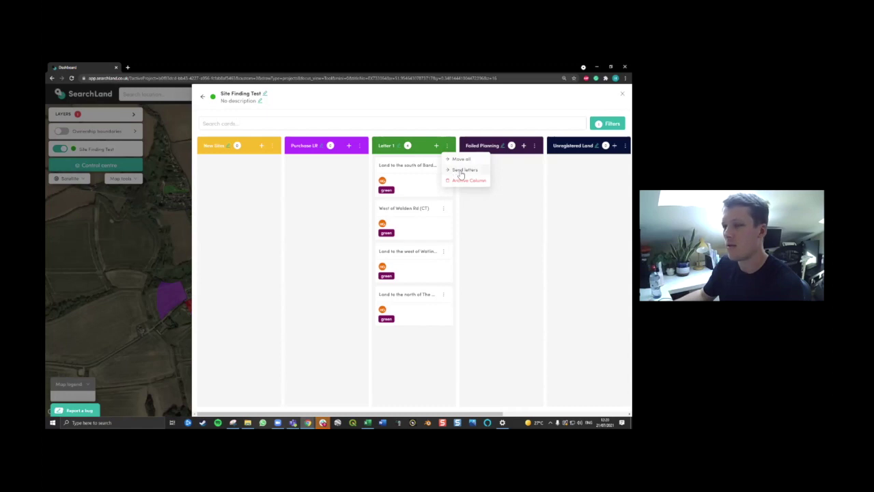
pyautogui.click(463, 172)
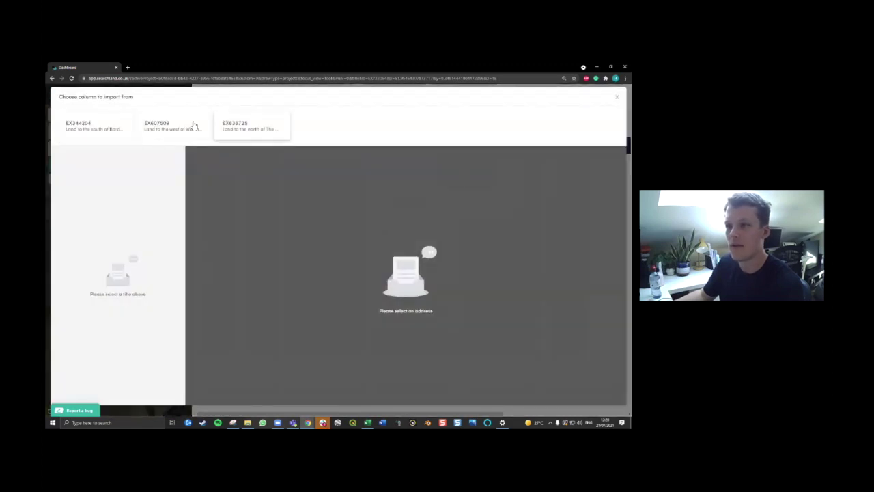
pyautogui.click(118, 126)
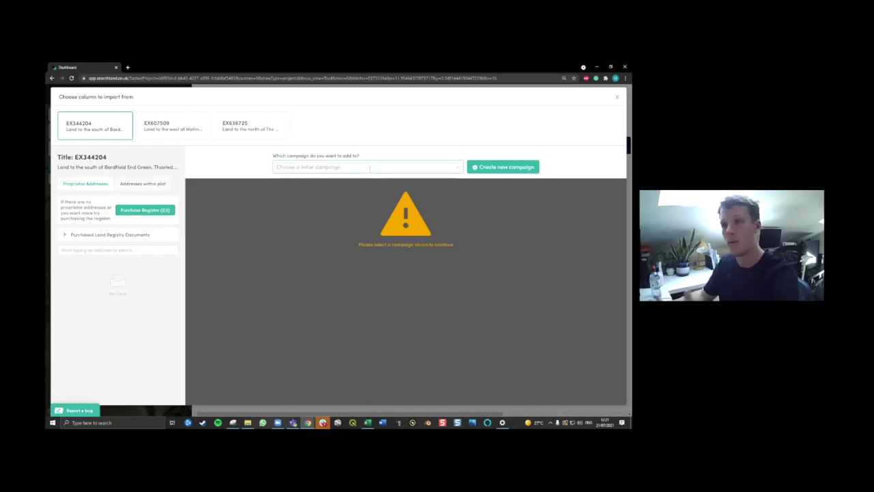
pyautogui.click(234, 130)
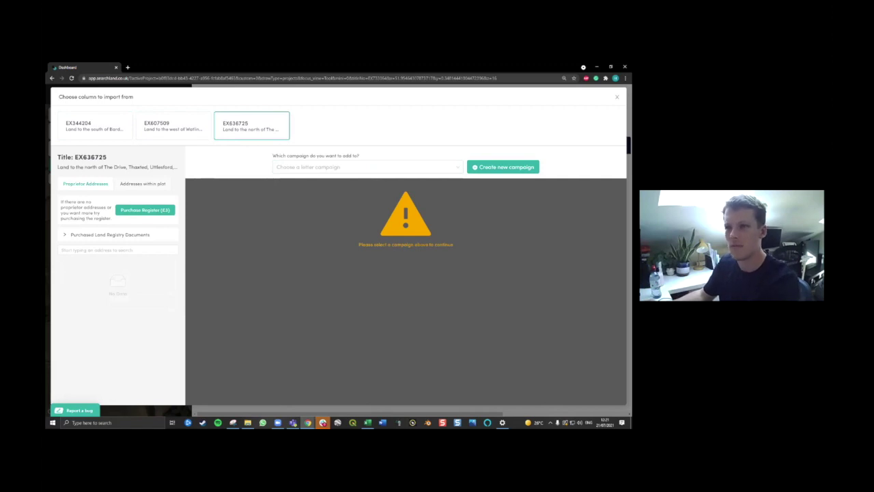
pyautogui.press('Escape')
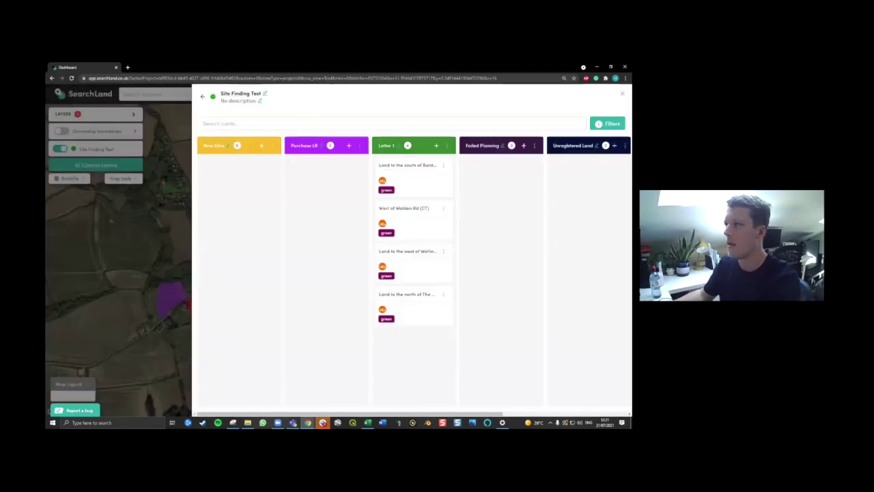
# Leave the project board and open the Intro Letter template from the letter campaigns' templates for editing.
pyautogui.press('Escape')
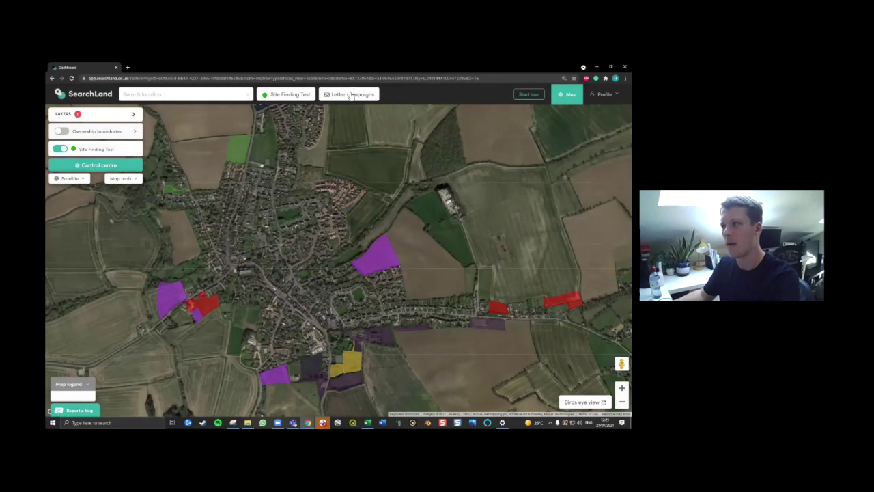
pyautogui.click(349, 96)
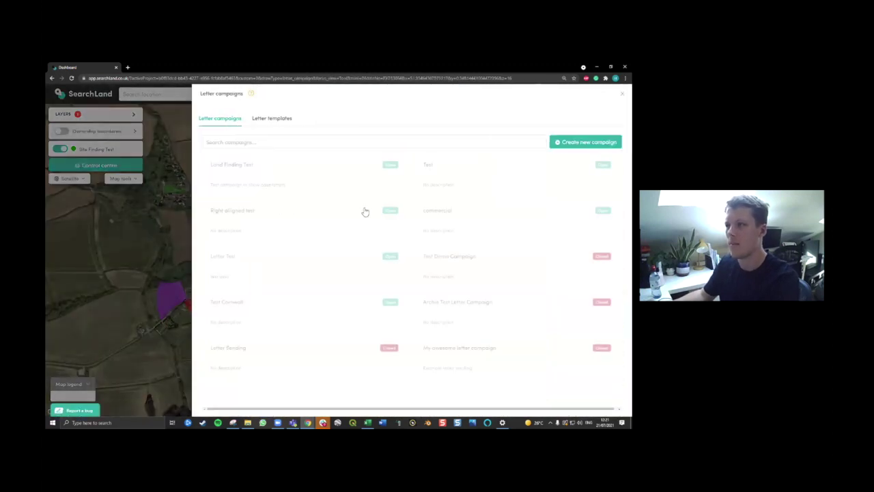
pyautogui.click(285, 121)
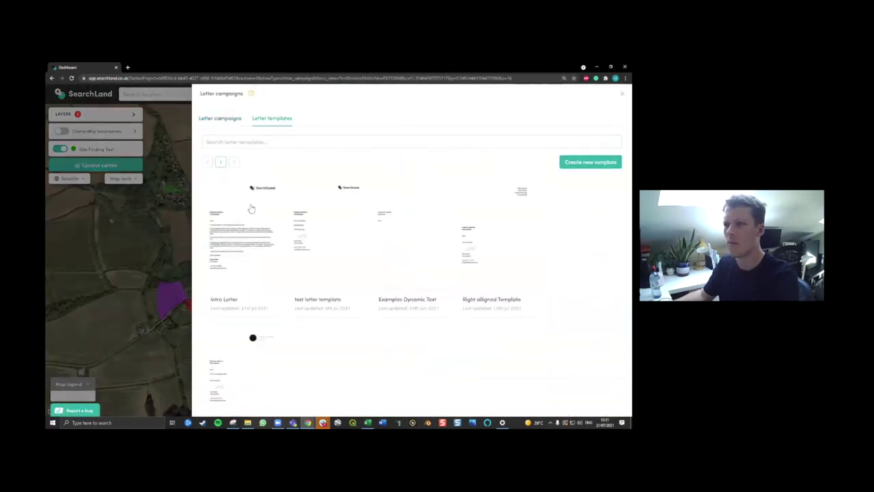
pyautogui.click(247, 217)
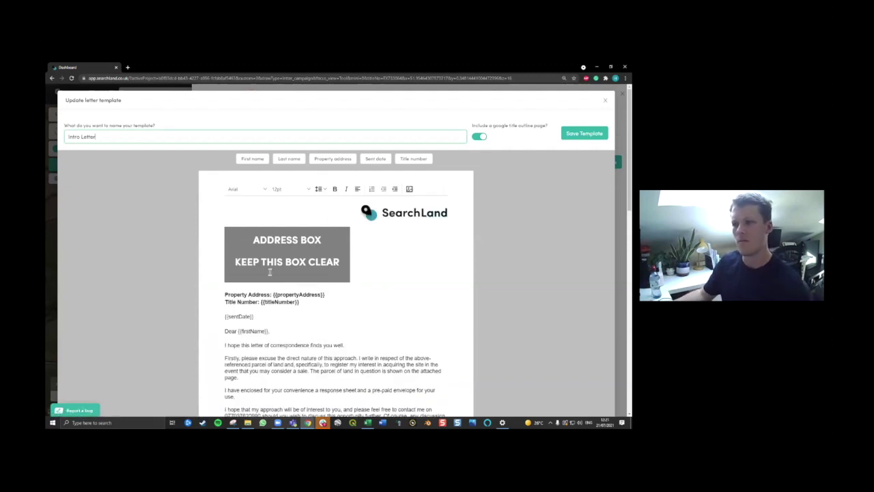
# Check the letter's logo and dynamic fields, and replace the date placeholder below the title number with a fresh Sent date field.
pyautogui.click(401, 216)
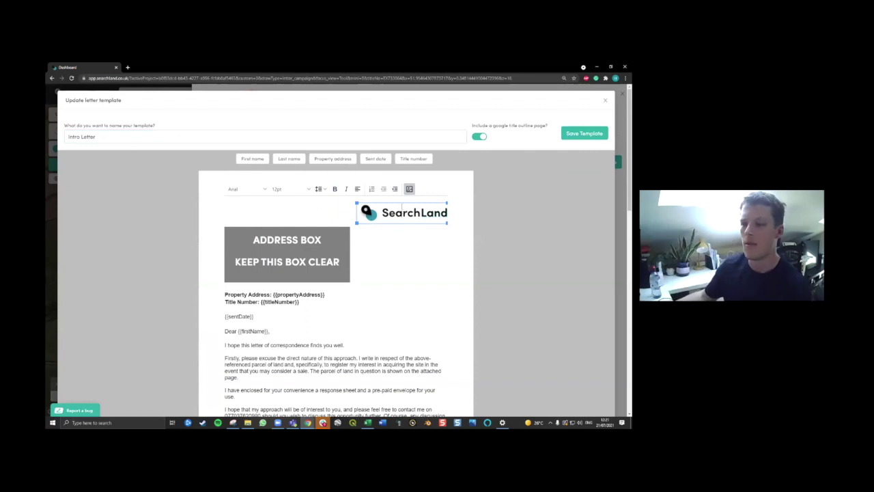
pyautogui.scroll(-1, 401, 205)
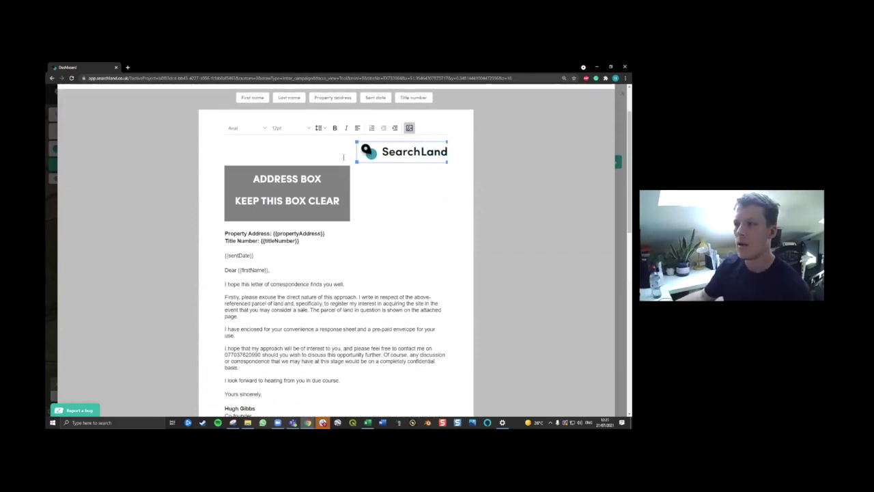
pyautogui.scroll(1, 343, 157)
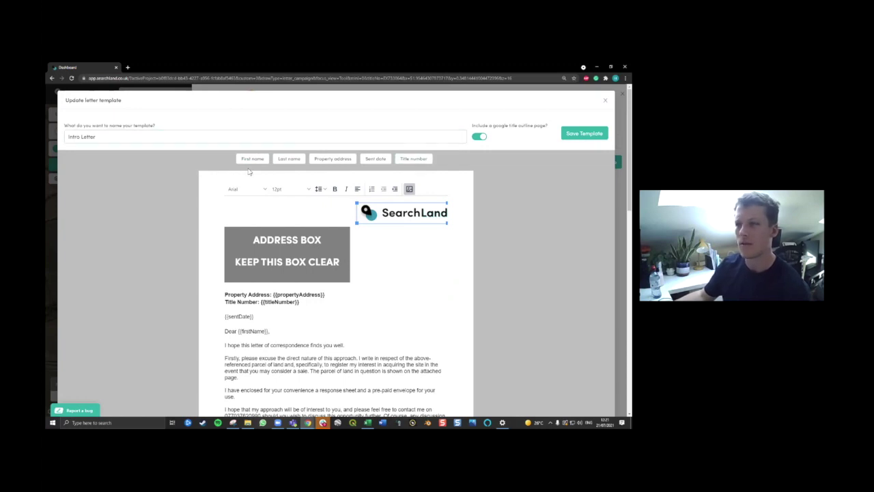
pyautogui.scroll(-1, 288, 185)
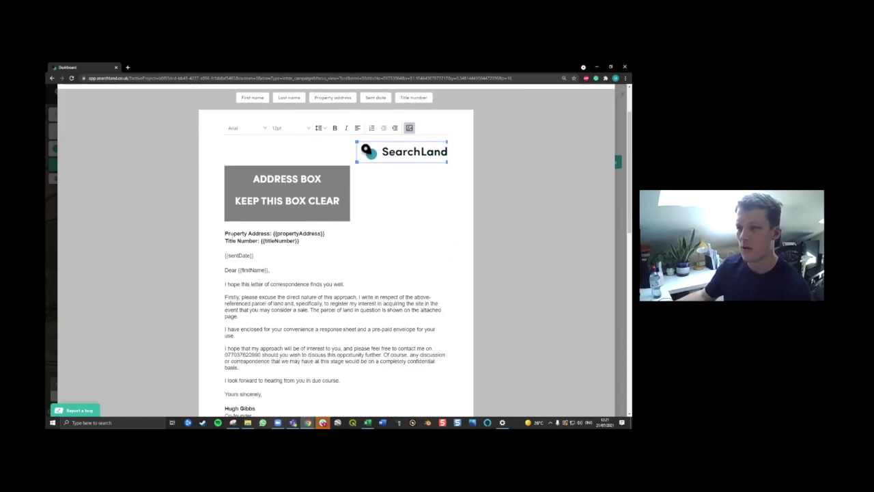
pyautogui.doubleClick(232, 234)
pyautogui.doubleClick(294, 233)
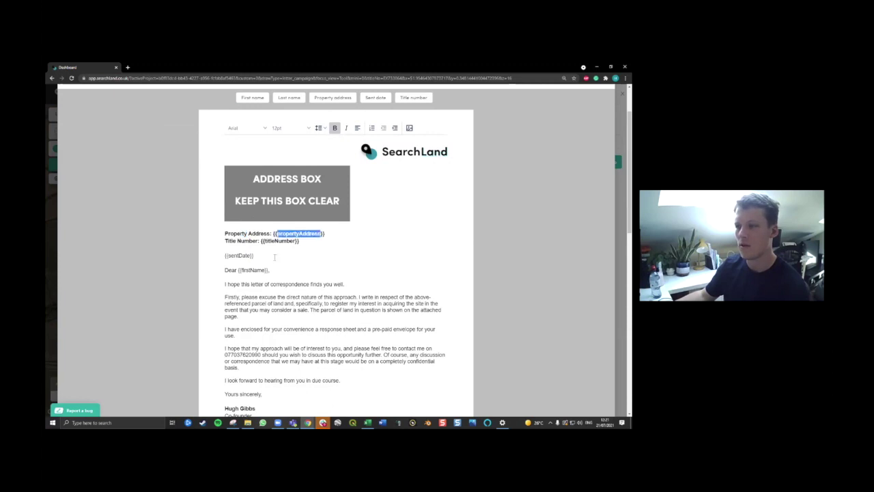
pyautogui.moveTo(263, 256); pyautogui.dragTo(226, 257)
pyautogui.press('BackSpace')
pyautogui.click(374, 98)
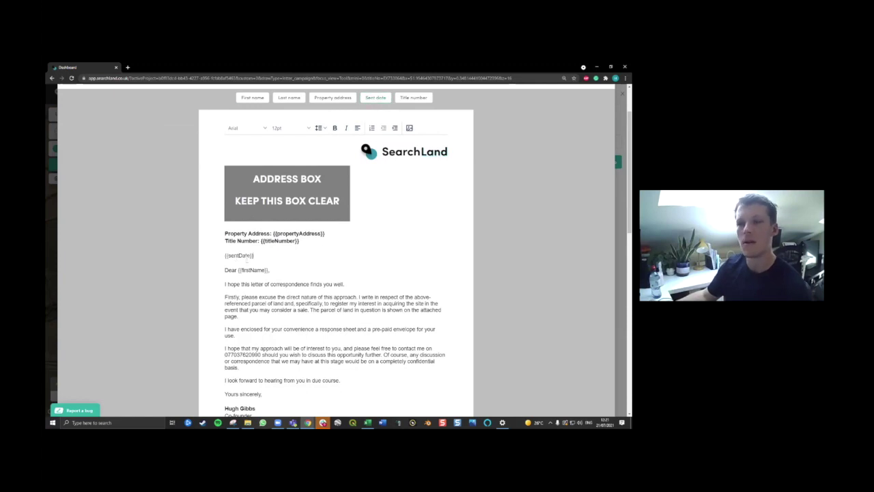
# Check the Google title outline page option and its example plan, keep it included, and save the Intro Letter template.
pyautogui.scroll(2, 391, 134)
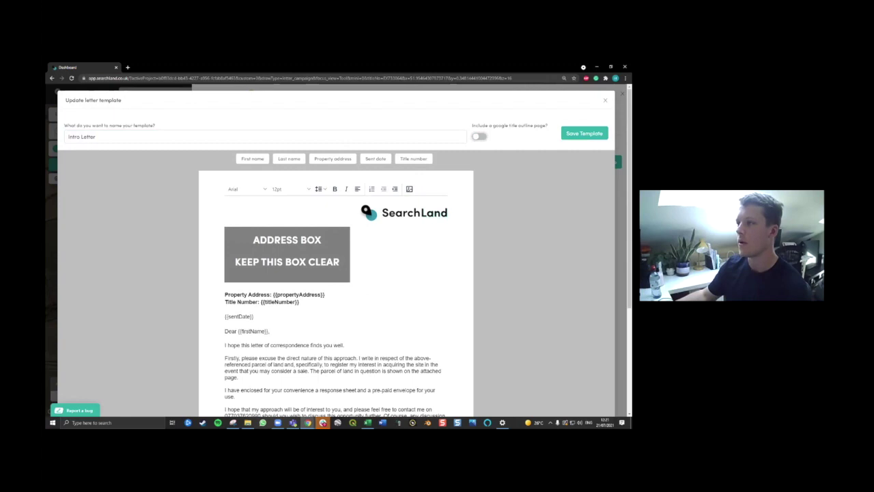
pyautogui.scroll(-7, 335, 273)
pyautogui.scroll(-2, 415, 202)
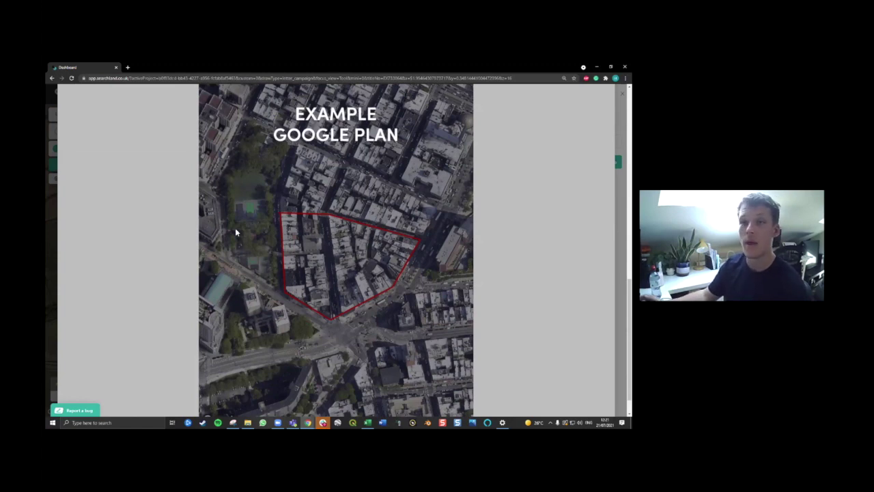
pyautogui.scroll(15, 235, 232)
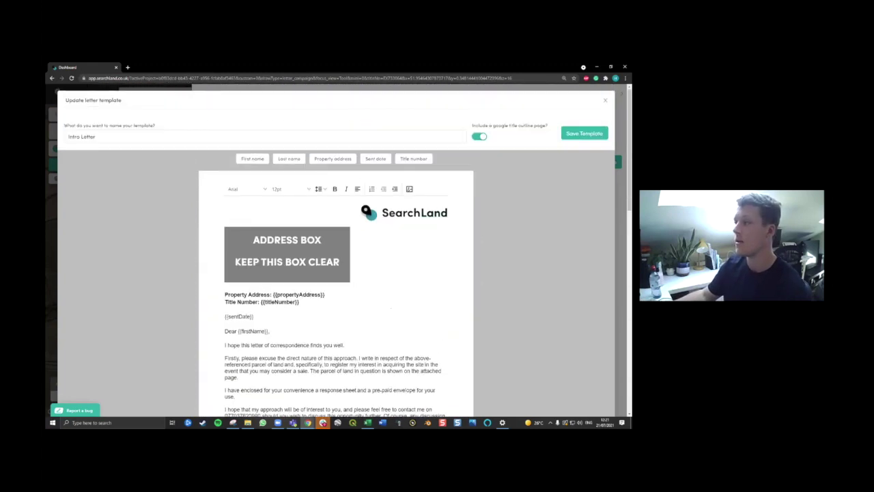
pyautogui.click(584, 133)
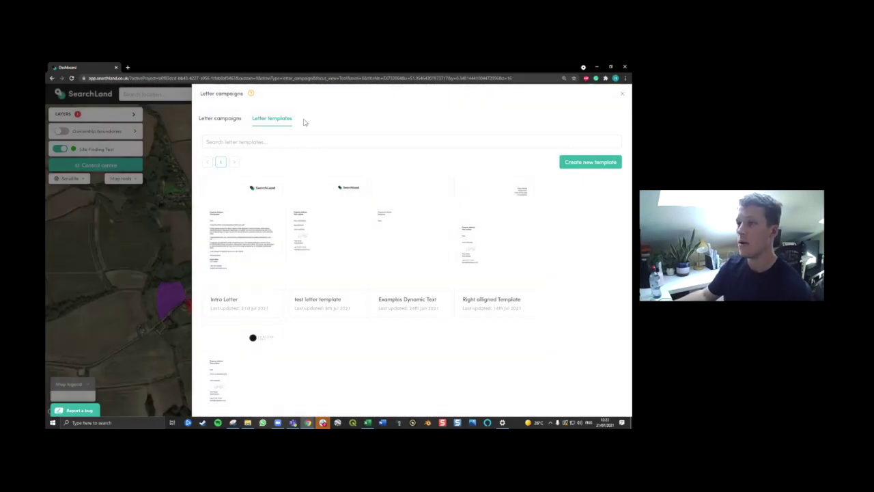
# Open the Land Finding Test campaign and examine the first address's letter, including its address block, body text and site plan.
pyautogui.click(238, 122)
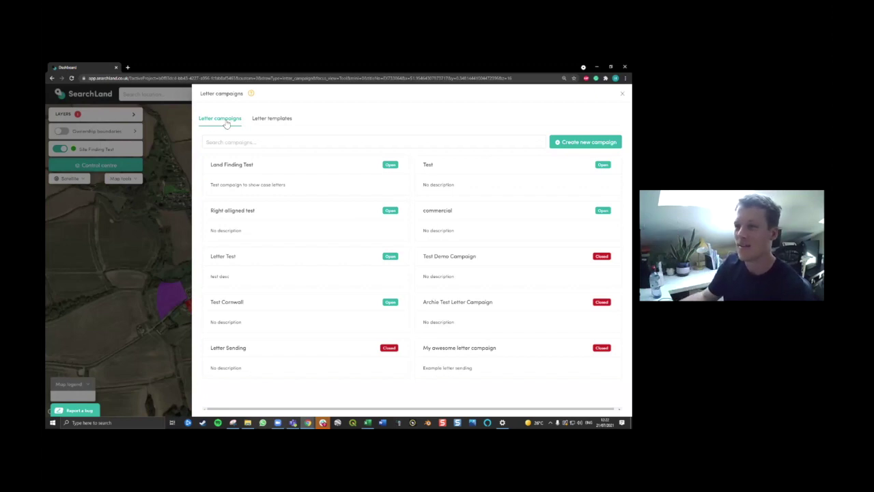
pyautogui.click(267, 182)
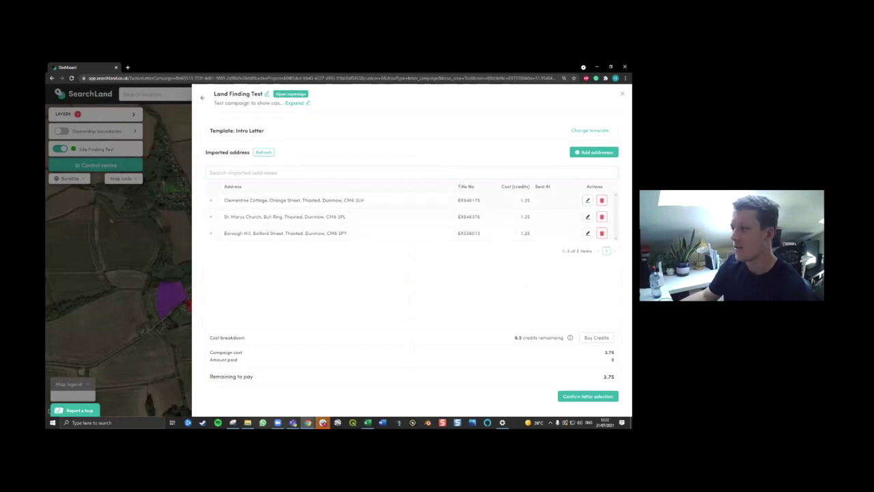
pyautogui.click(587, 200)
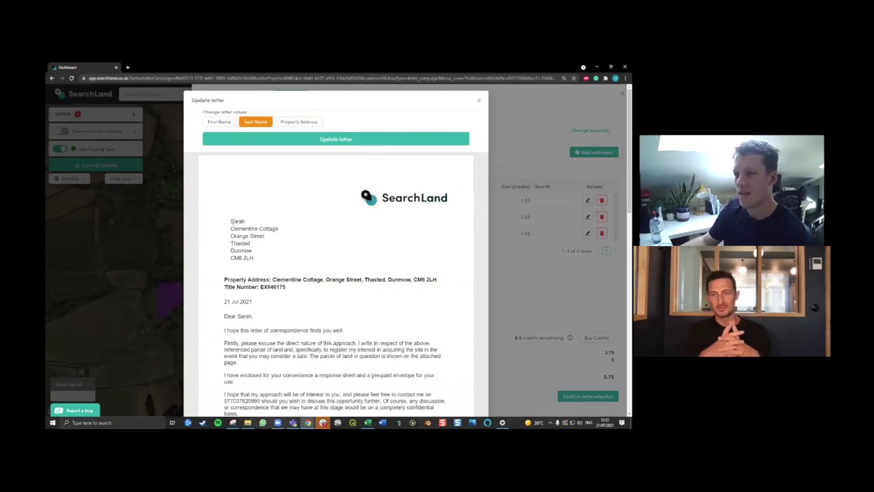
pyautogui.moveTo(231, 221); pyautogui.dragTo(254, 258)
pyautogui.scroll(-1, 276, 225)
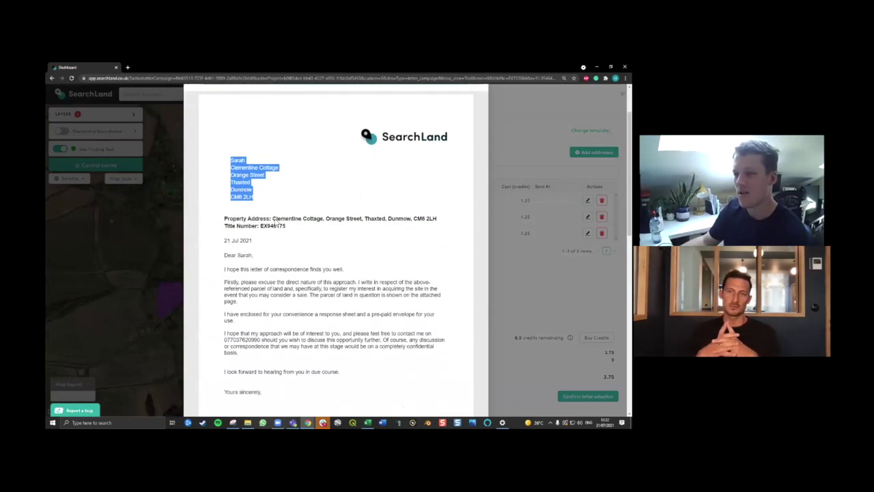
pyautogui.click(281, 223)
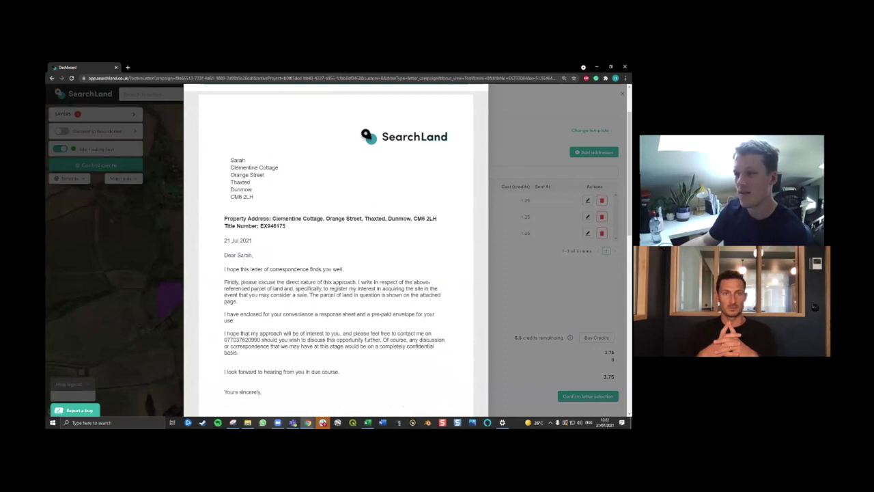
pyautogui.scroll(-2, 298, 246)
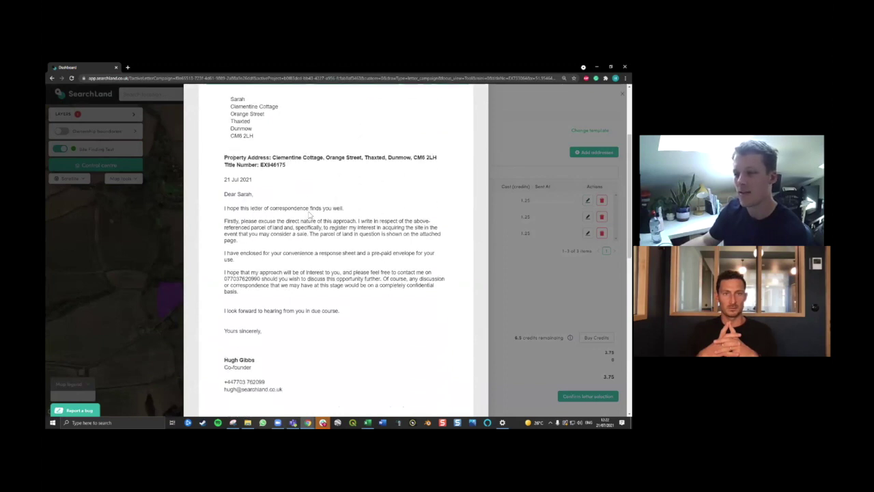
pyautogui.scroll(-6, 291, 280)
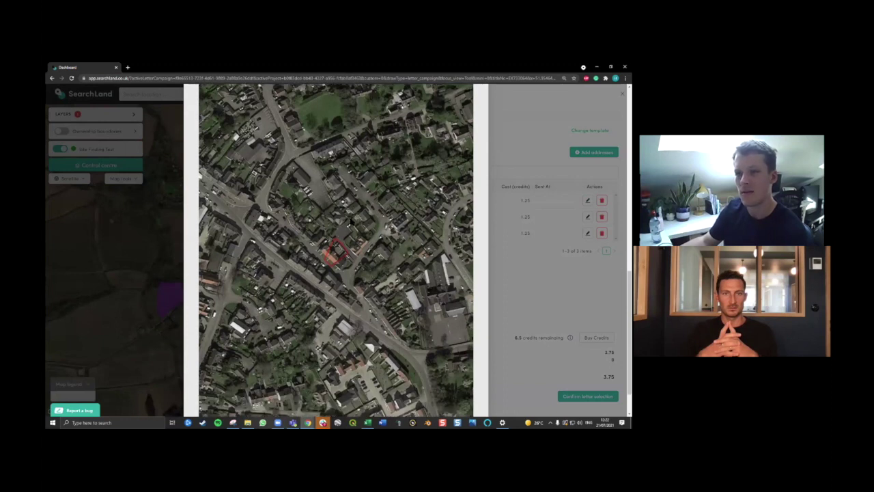
pyautogui.scroll(10, 352, 220)
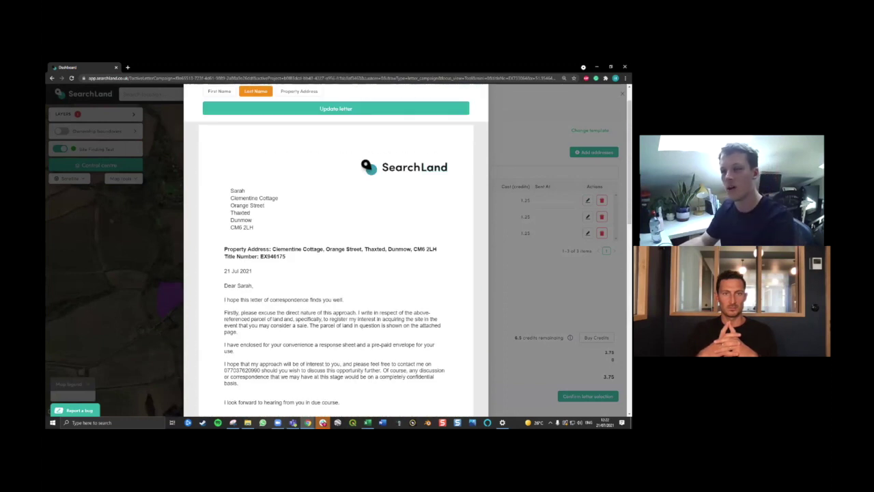
pyautogui.press('Escape')
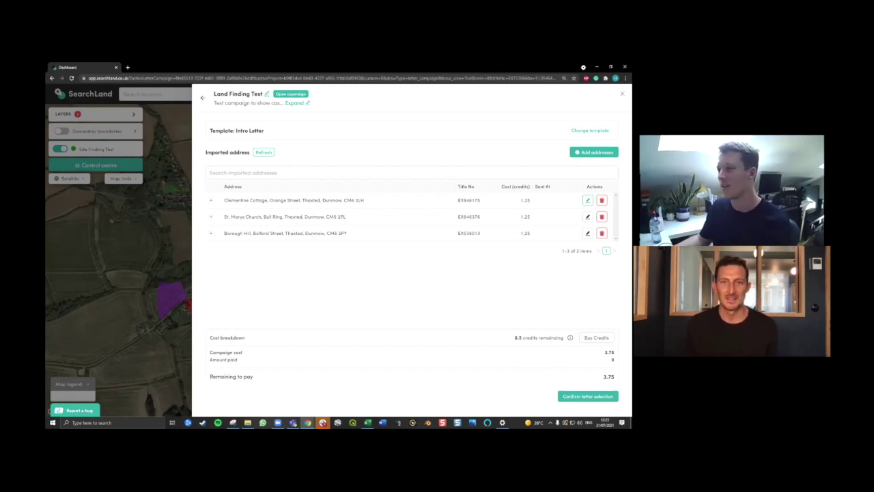
# Return to the map and view the saved sites on the northern side of Thaxted.
pyautogui.press('Escape')
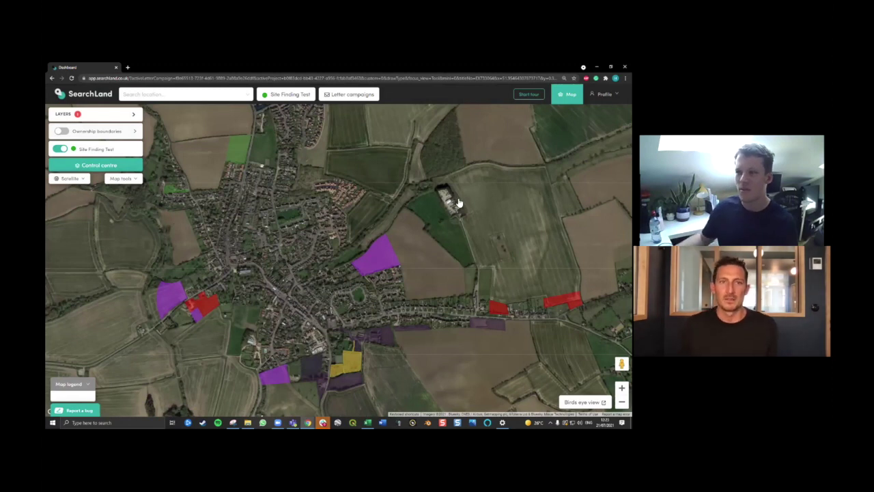
pyautogui.moveTo(304, 167); pyautogui.dragTo(339, 219)
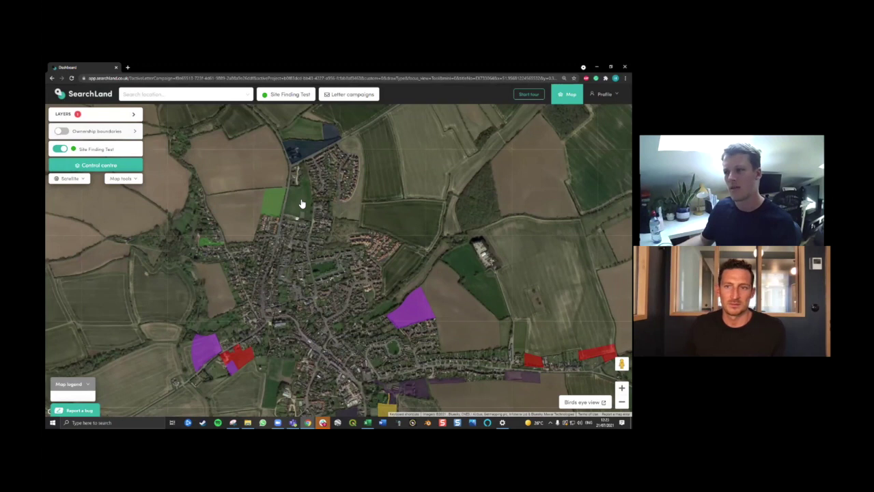
pyautogui.scroll(3, 301, 204)
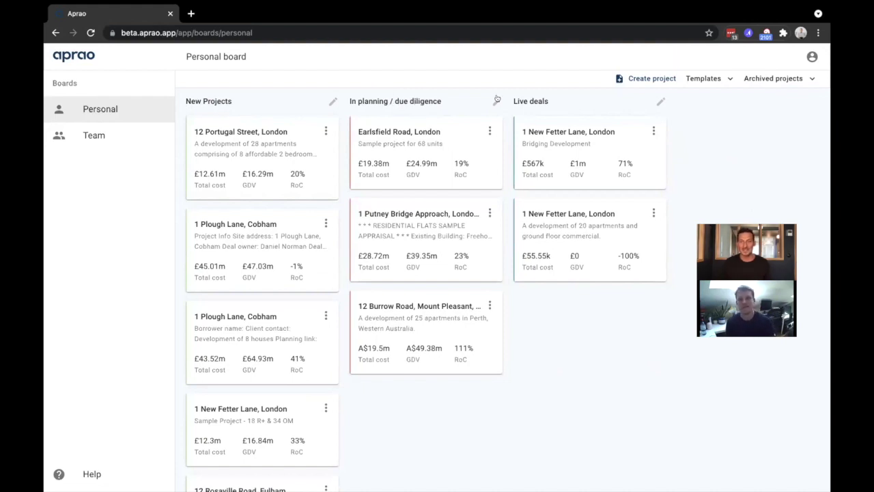
# Switch to Aprao and create a project from the Housing Template on the Personal board.
pyautogui.moveTo(201, 147); pyautogui.dragTo(220, 146)
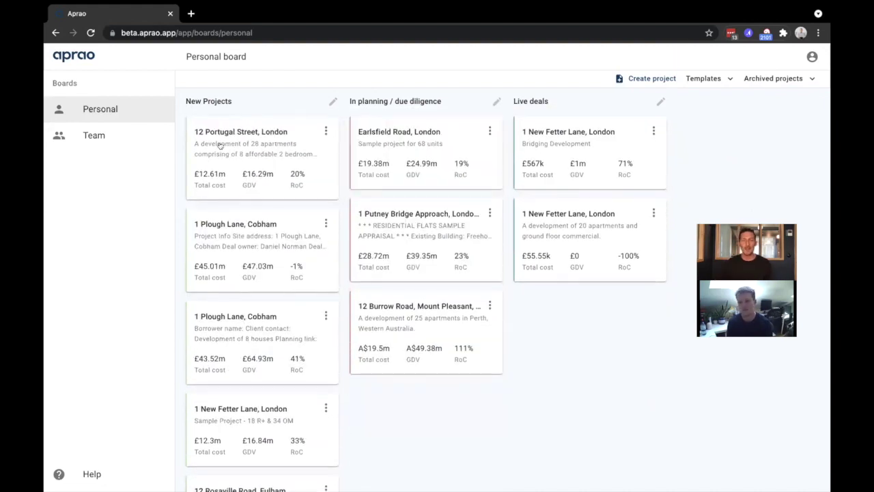
pyautogui.click(706, 79)
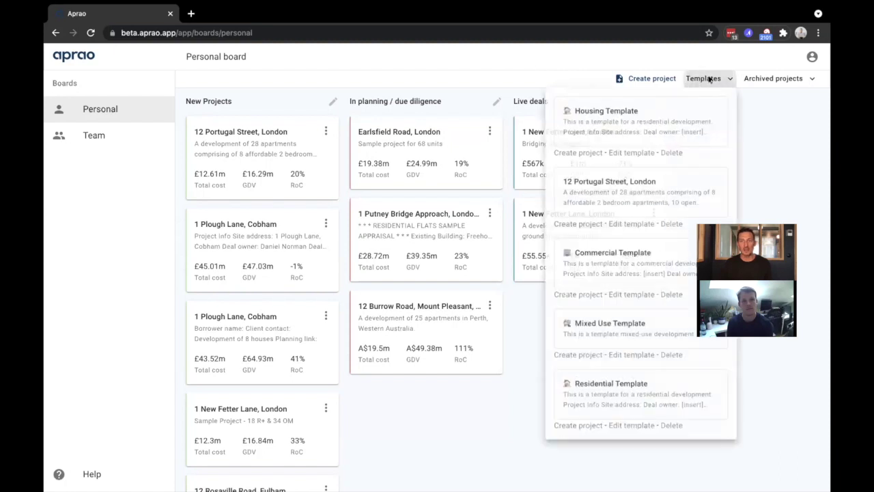
pyautogui.click(560, 154)
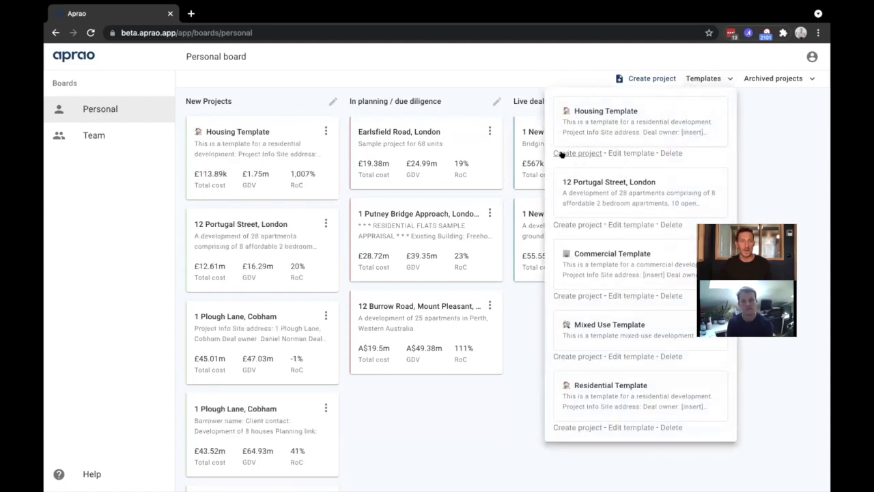
# Set the new Housing Template project's address to "Thaxted, UK" and open its residual appraisal.
pyautogui.click(218, 140)
pyautogui.click(240, 140)
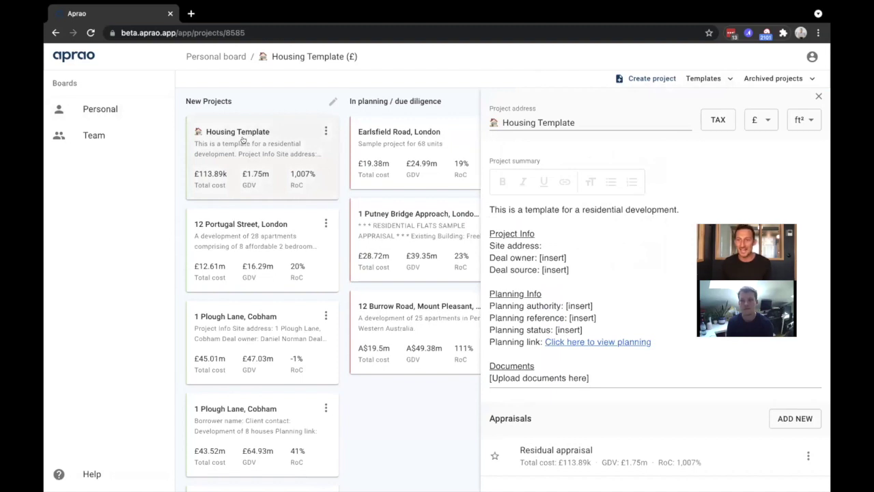
pyautogui.tripleClick(582, 122)
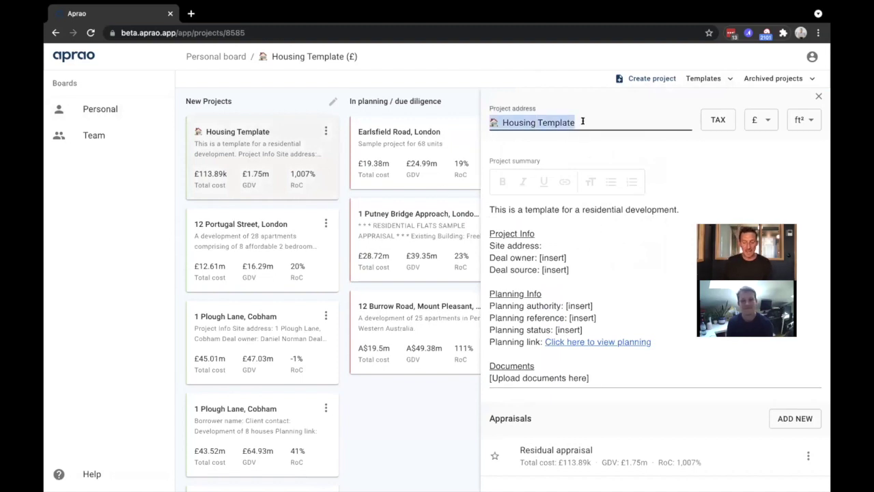
pyautogui.write('Thax')
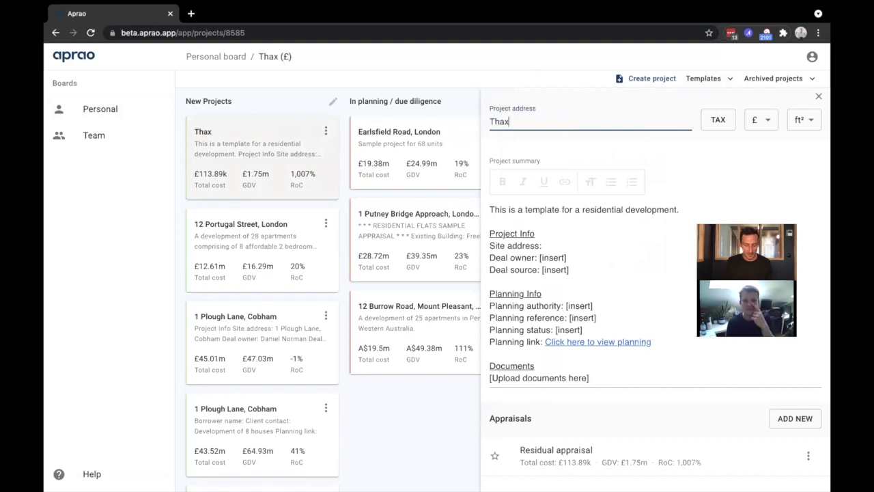
pyautogui.write('ted, UK')
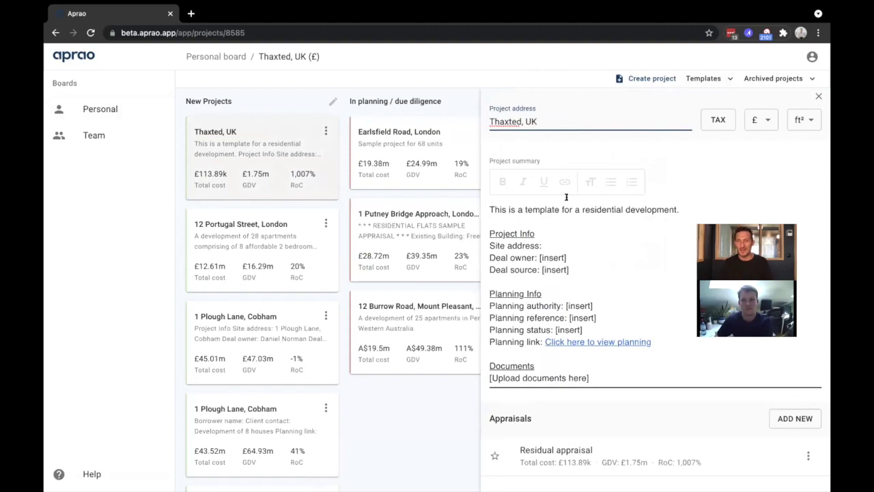
pyautogui.click(560, 147)
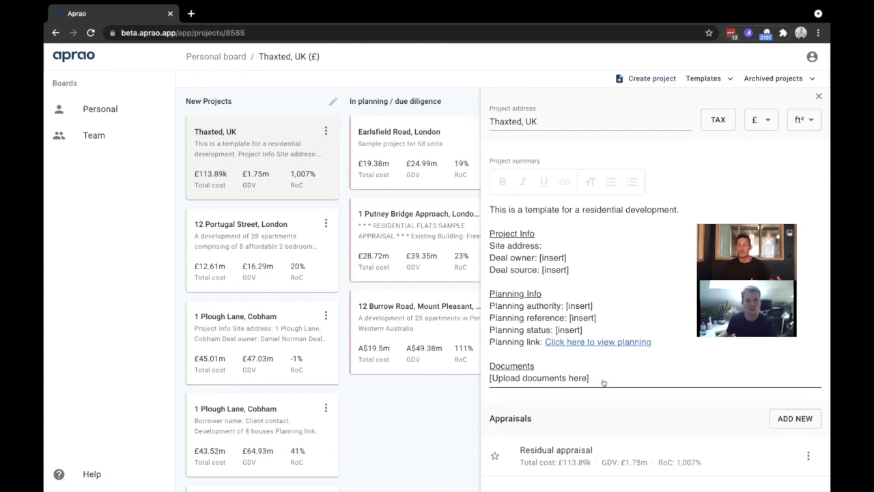
pyautogui.click(586, 463)
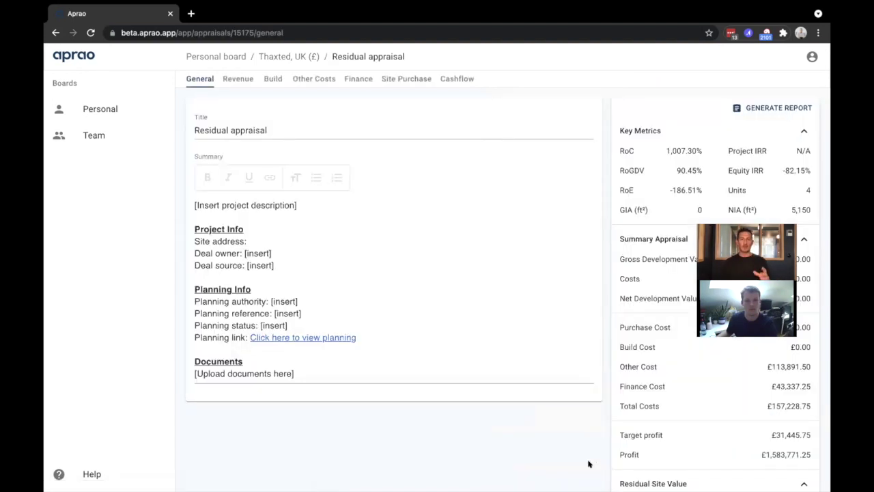
# Open the appraisal's revenue figures and examine House Type A's unit count and price per unit entries.
pyautogui.click(237, 79)
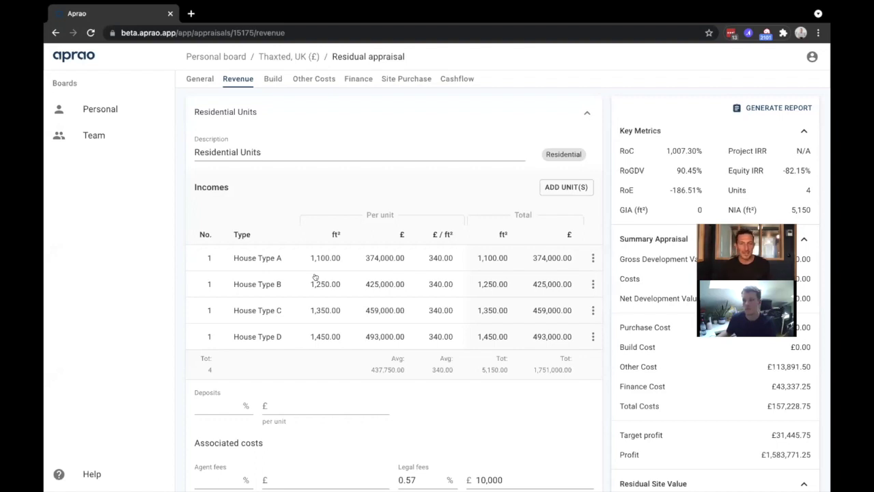
pyautogui.click(208, 256)
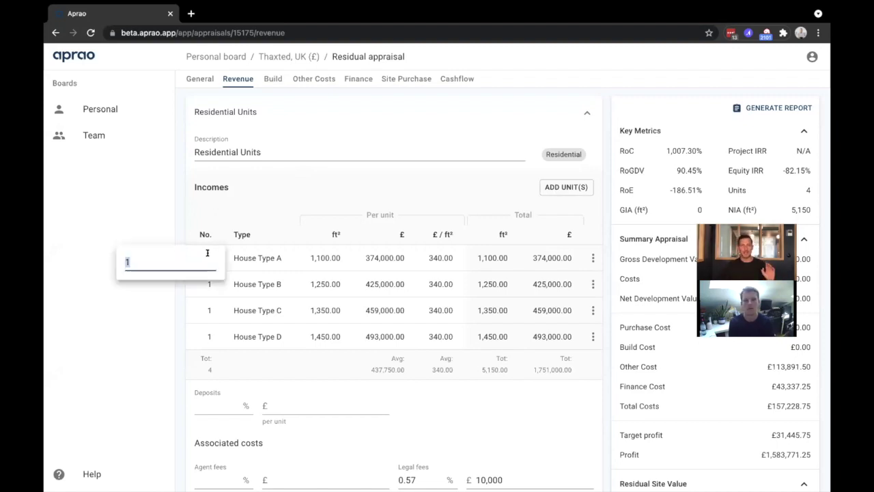
pyautogui.click(286, 217)
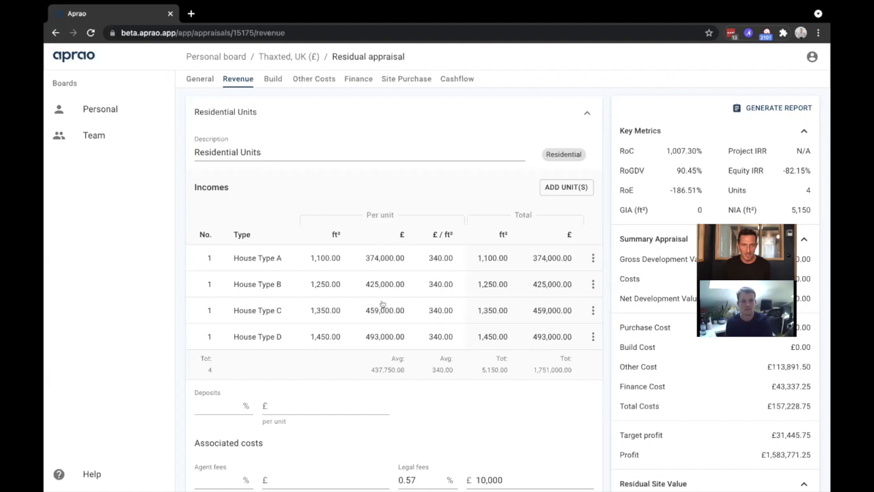
pyautogui.click(381, 252)
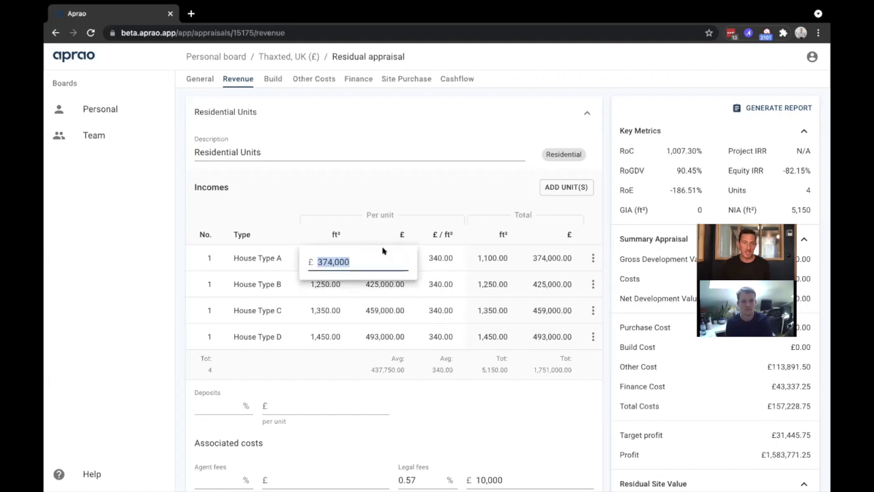
pyautogui.click(387, 234)
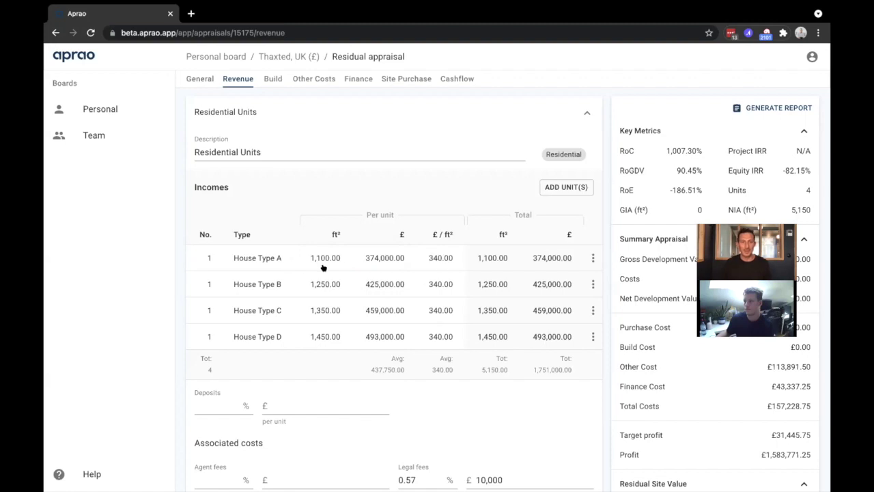
# Set the number of units to 5 each for House Types A, B and C, and 3 for House Type D.
pyautogui.click(208, 256)
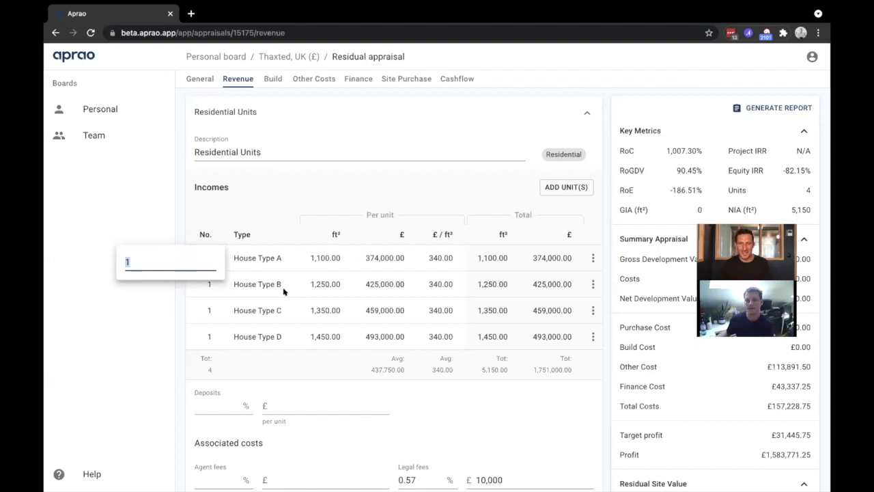
pyautogui.write('5')
pyautogui.press('Return')
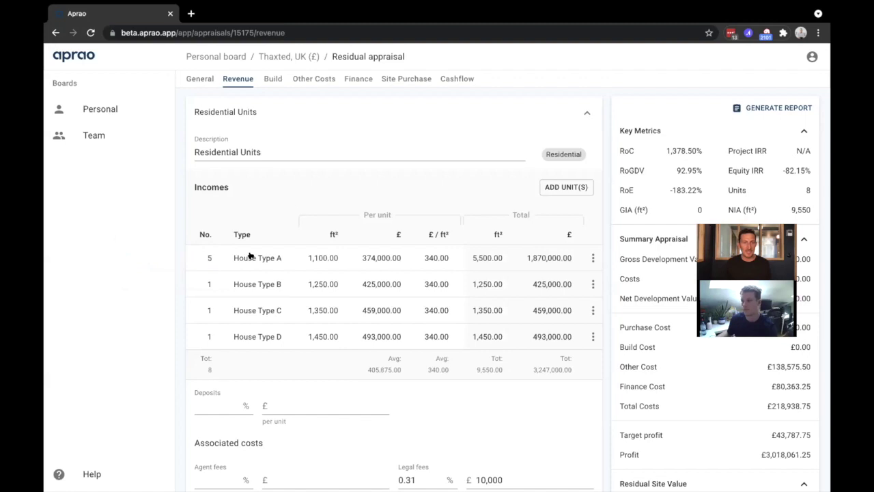
pyautogui.click(208, 286)
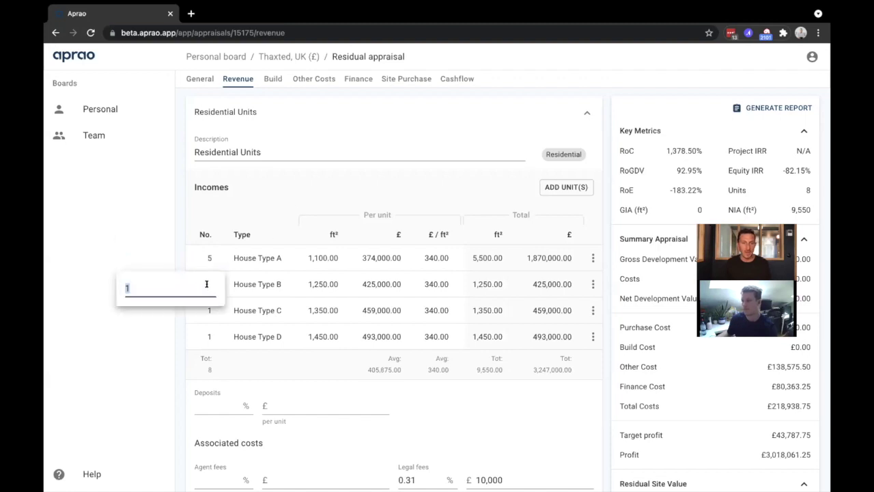
pyautogui.write('5')
pyautogui.press('Return')
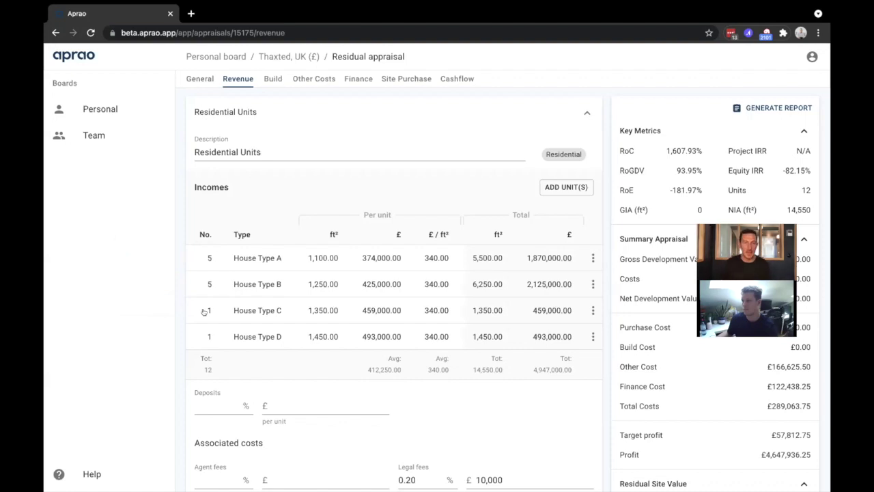
pyautogui.click(205, 310)
pyautogui.write('5')
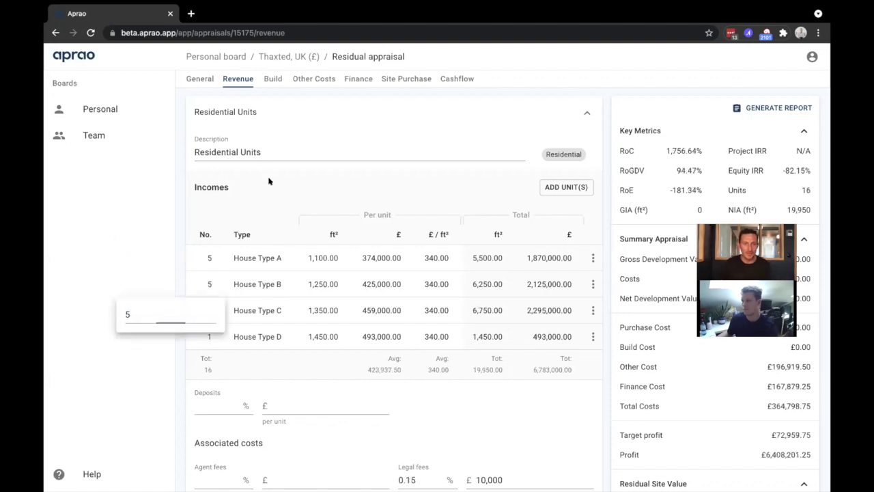
pyautogui.press('Return')
pyautogui.click(202, 334)
pyautogui.write('3')
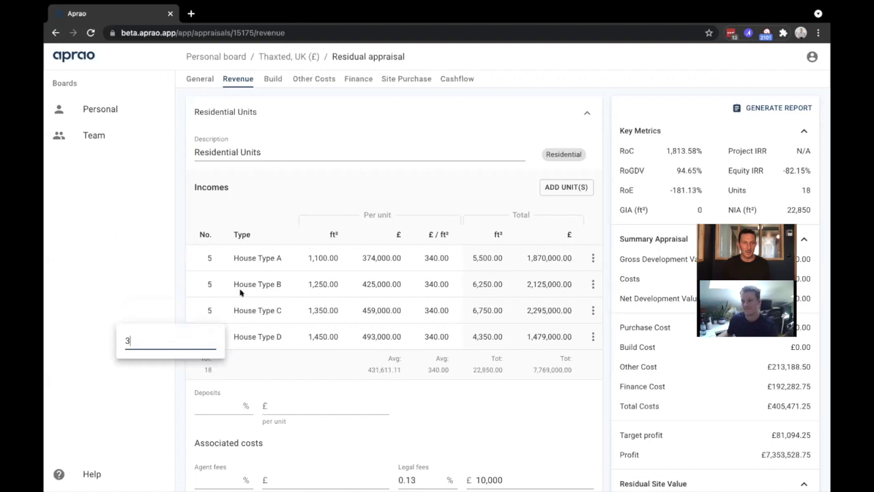
pyautogui.press('Return')
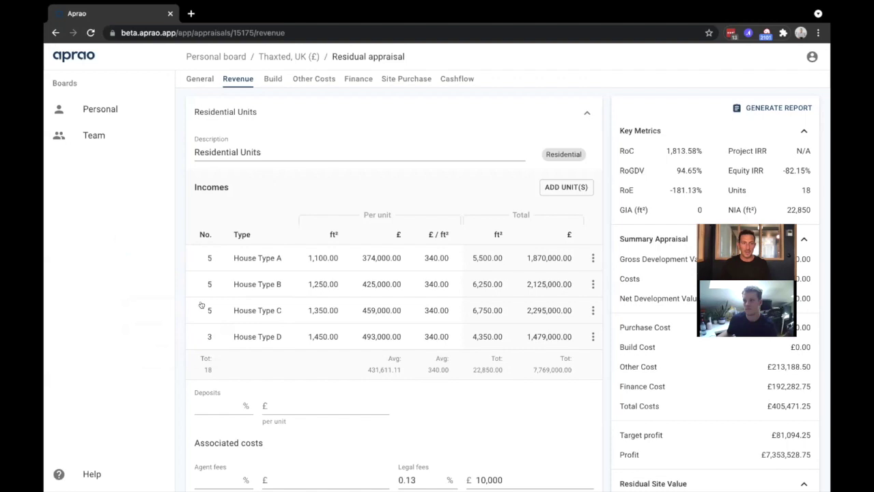
# Set the residential units' agent fees to 1% and legal fees to 0.3% of GDV, and collapse the group.
pyautogui.scroll(-2, 207, 288)
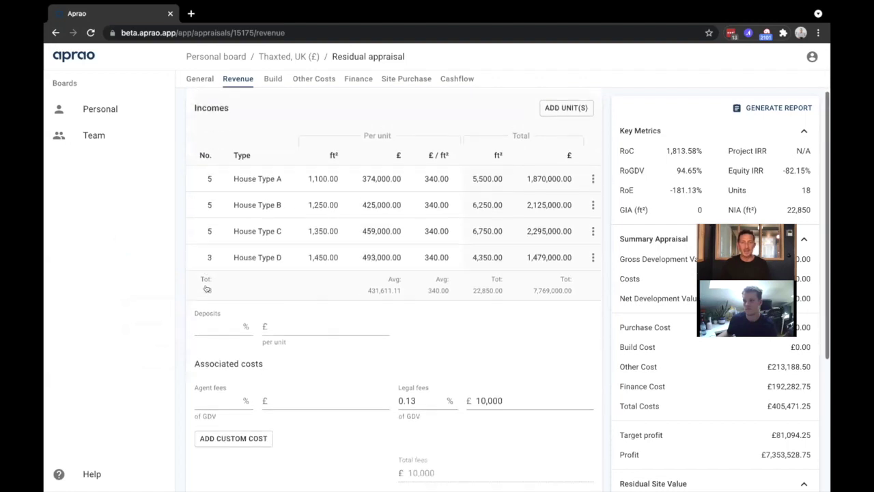
pyautogui.click(224, 349)
pyautogui.write('1')
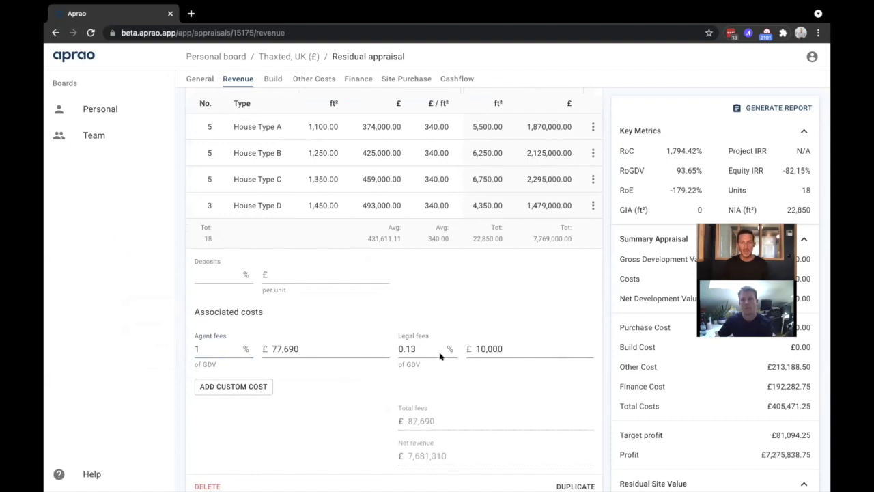
pyautogui.doubleClick(407, 348)
pyautogui.write('0.3')
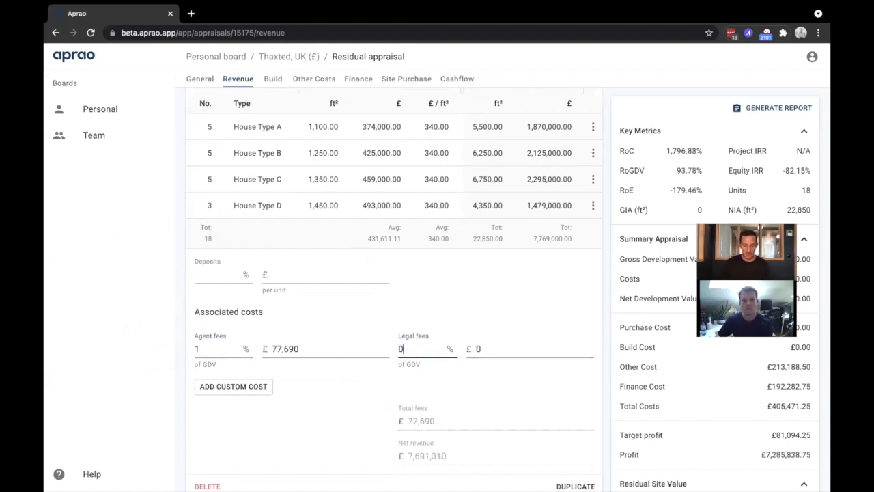
pyautogui.click(495, 348)
pyautogui.doubleClick(504, 347)
pyautogui.click(509, 347)
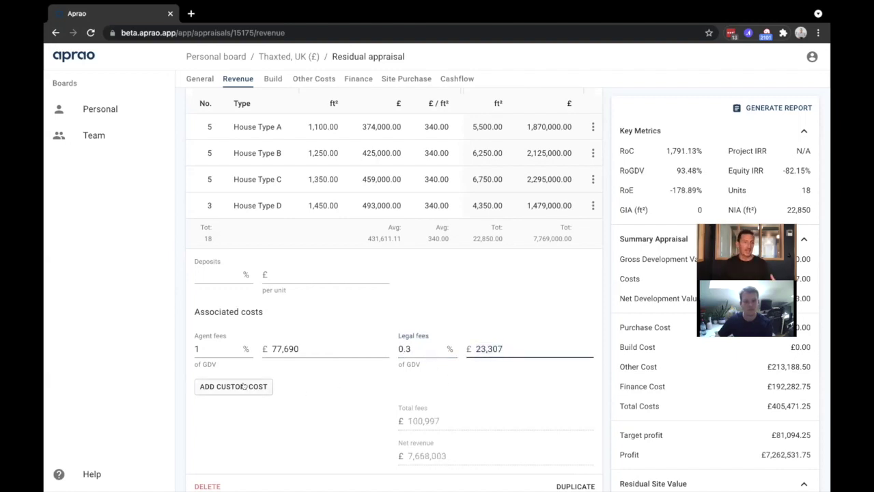
pyautogui.scroll(1, 337, 399)
pyautogui.scroll(1, 337, 398)
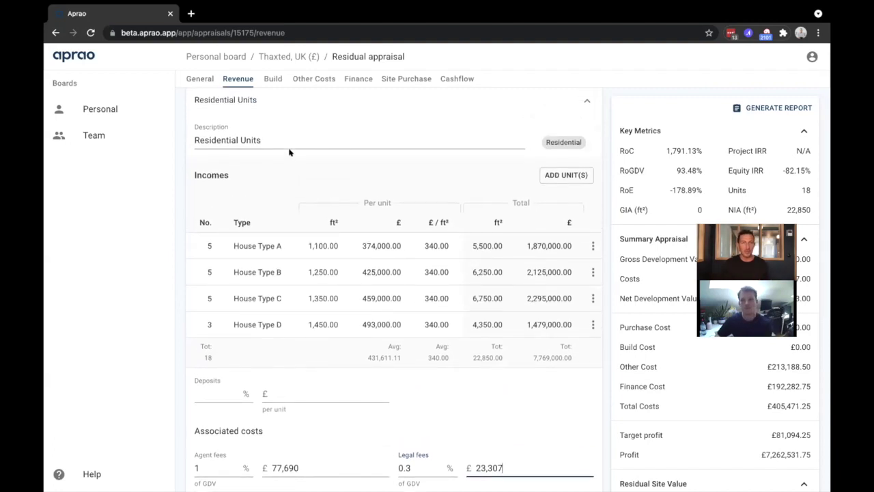
pyautogui.click(283, 111)
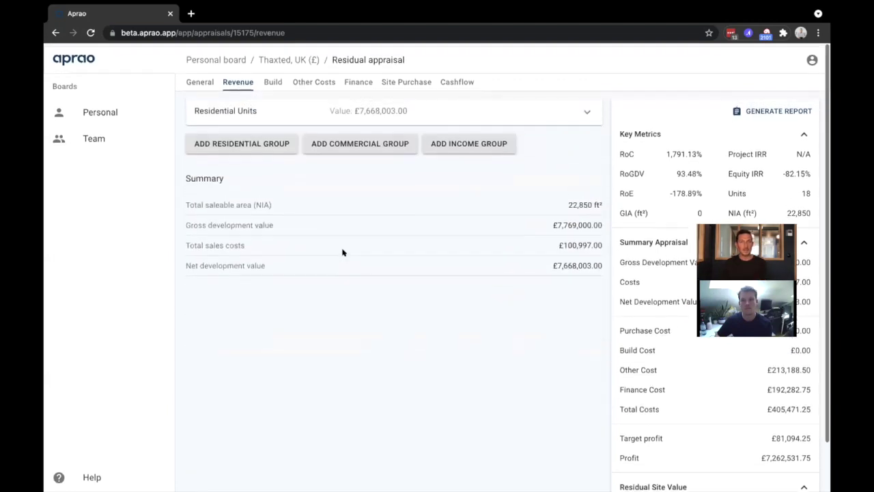
# Enter the preliminary build costs: £10,000 for Site Setup, £20,000 for Hoarding, £10,000 for Security and £5,000 for Temporary Utilities.
pyautogui.click(273, 82)
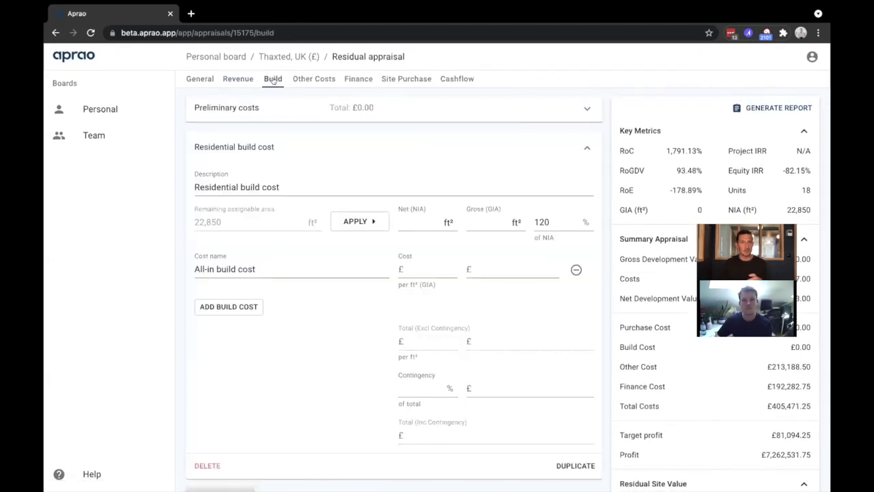
pyautogui.click(281, 104)
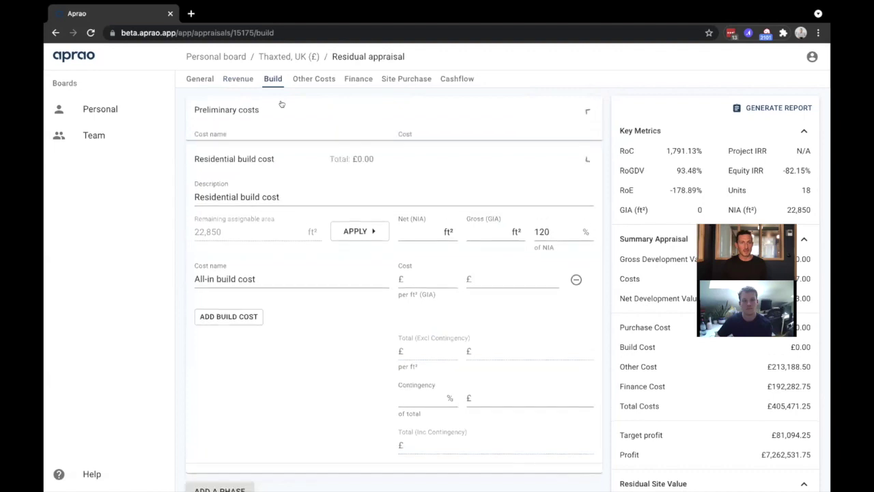
pyautogui.click(408, 153)
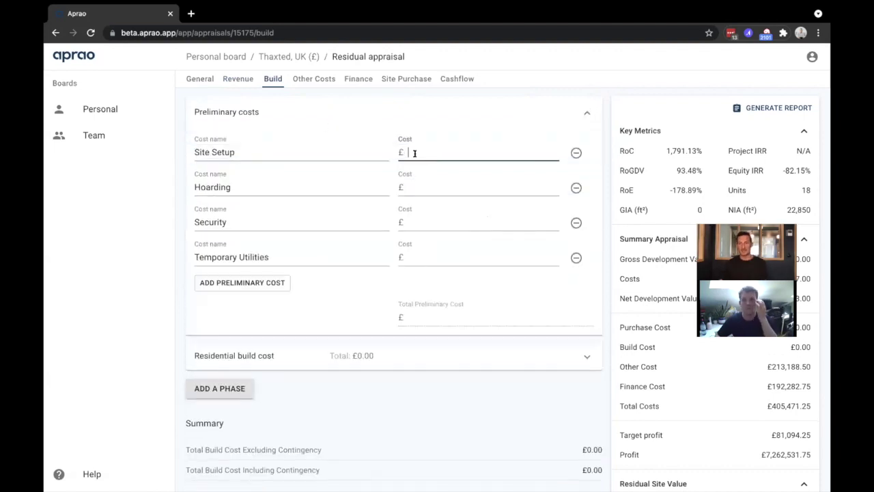
pyautogui.write('10,000')
pyautogui.click(421, 185)
pyautogui.write('20000')
pyautogui.click(415, 217)
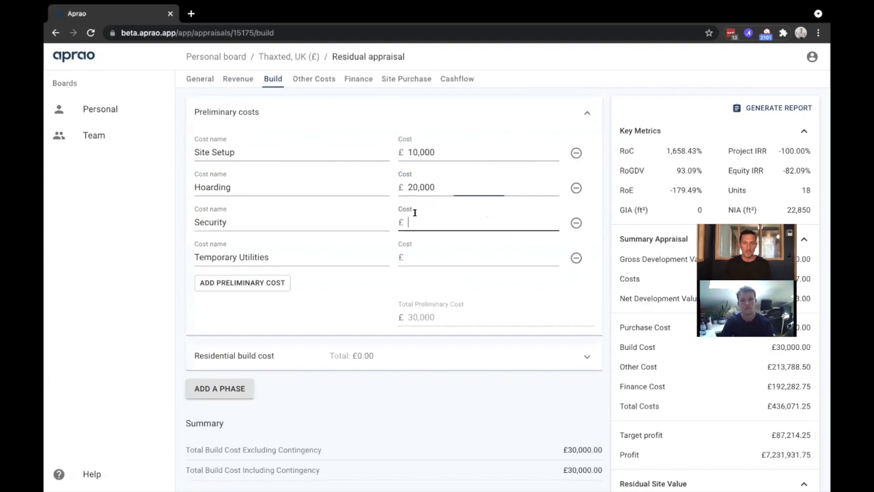
pyautogui.write('10,000')
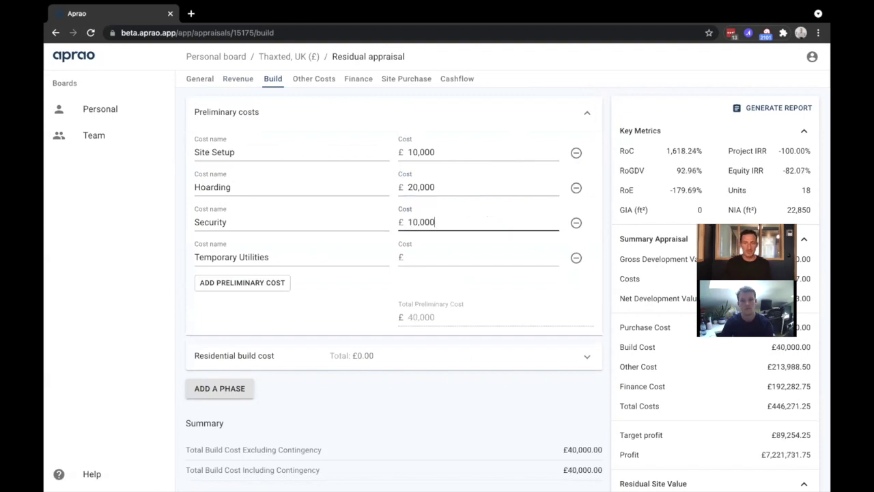
pyautogui.click(424, 248)
pyautogui.write('5000')
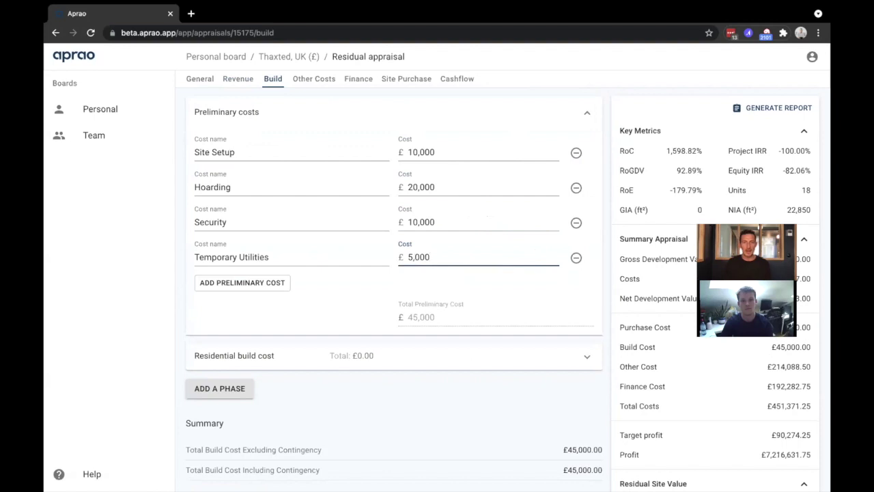
pyautogui.click(321, 108)
pyautogui.click(307, 111)
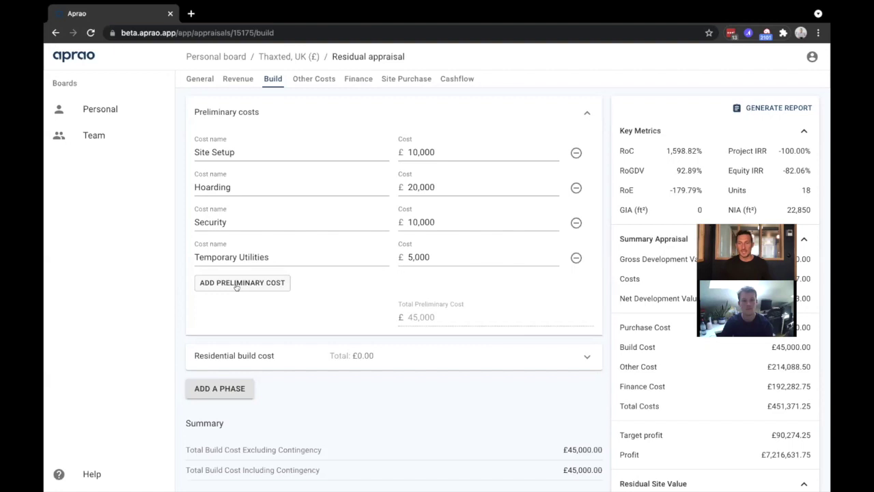
pyautogui.click(236, 286)
pyautogui.tripleClick(239, 287)
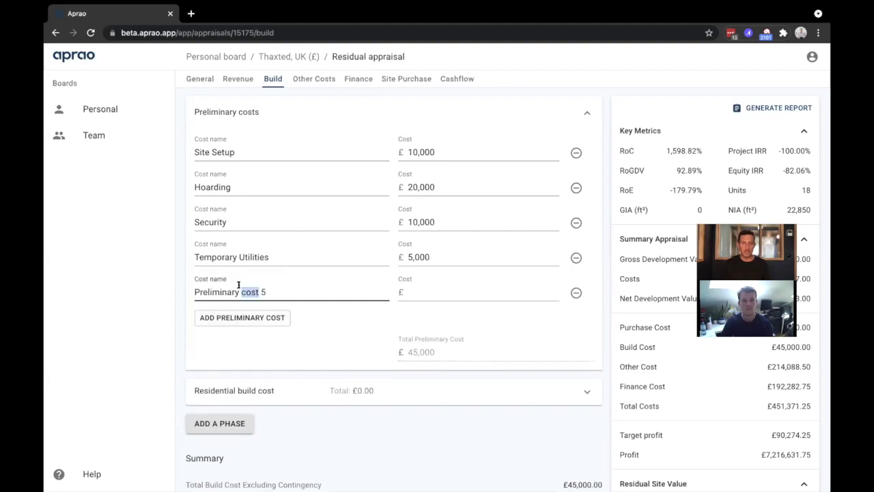
pyautogui.click(575, 292)
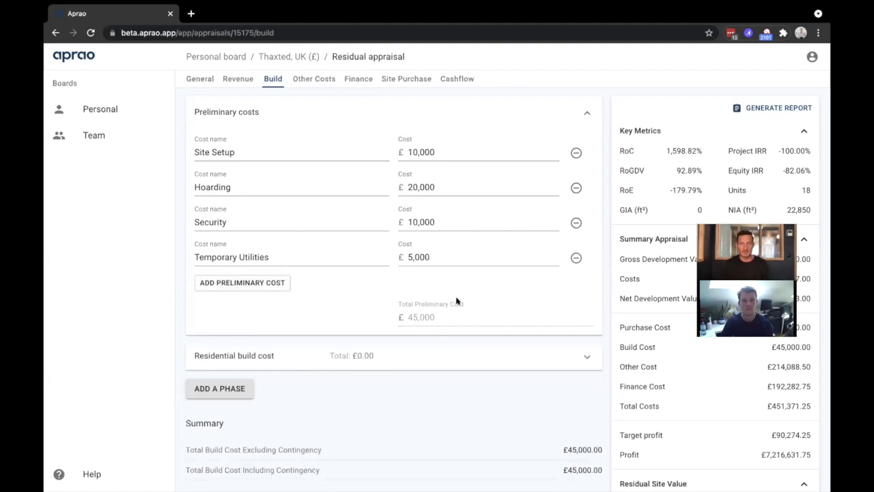
# Apply the remaining assignable area to the residential build cost and set its gross area to 100% of NIA.
pyautogui.click(282, 358)
pyautogui.doubleClick(208, 222)
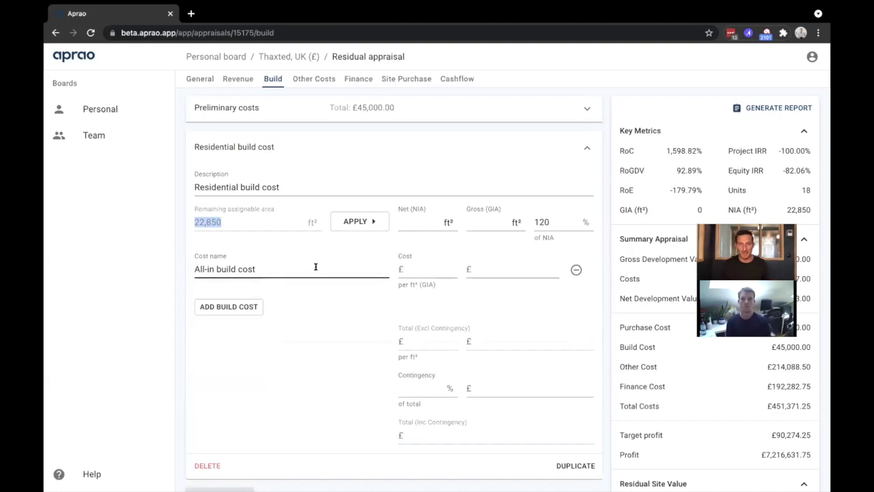
pyautogui.click(366, 225)
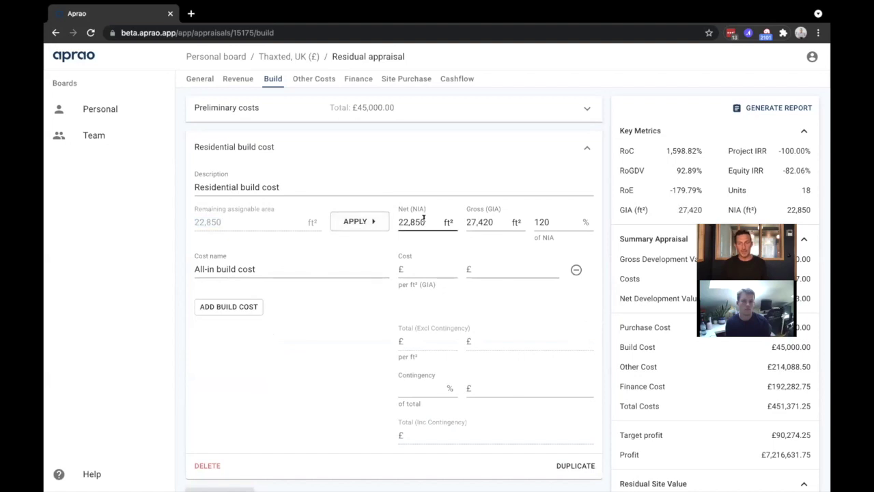
pyautogui.doubleClick(548, 221)
pyautogui.write('100')
pyautogui.click(528, 187)
pyautogui.click(470, 249)
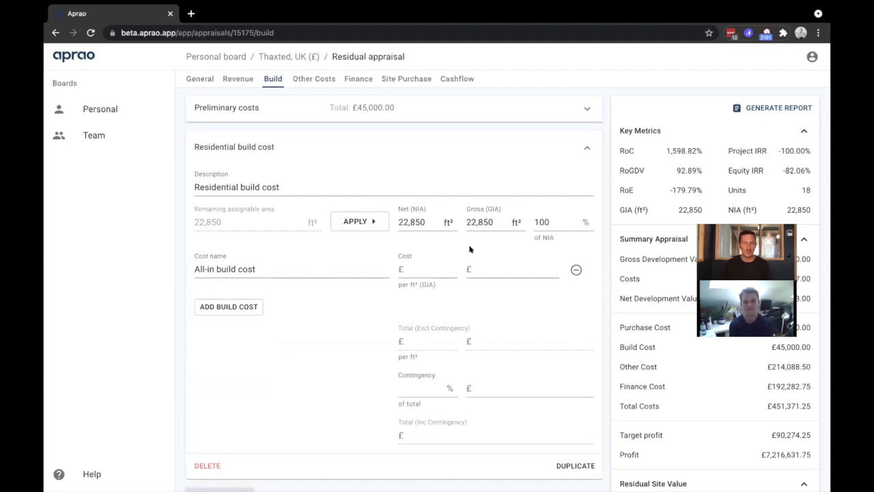
# Set the all-in residential build cost to £170 per ft² of gross area, keeping it as the only build cost line.
pyautogui.click(449, 267)
pyautogui.click(375, 314)
pyautogui.click(429, 269)
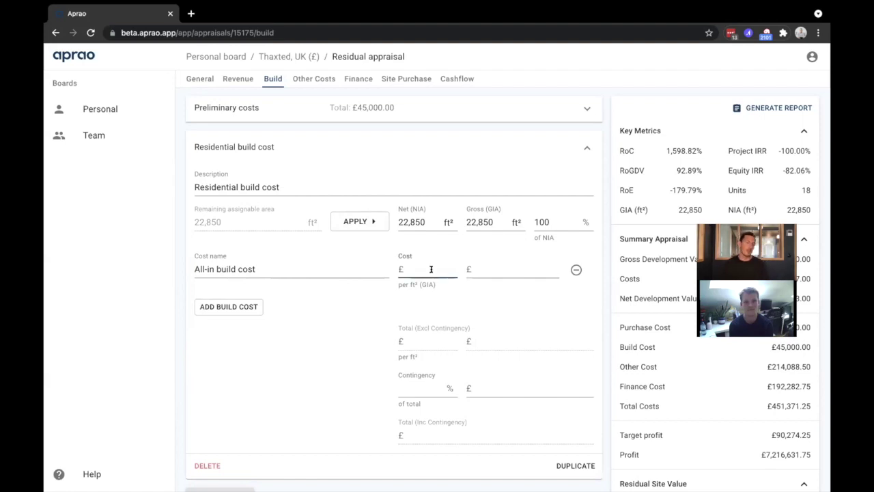
pyautogui.write('170')
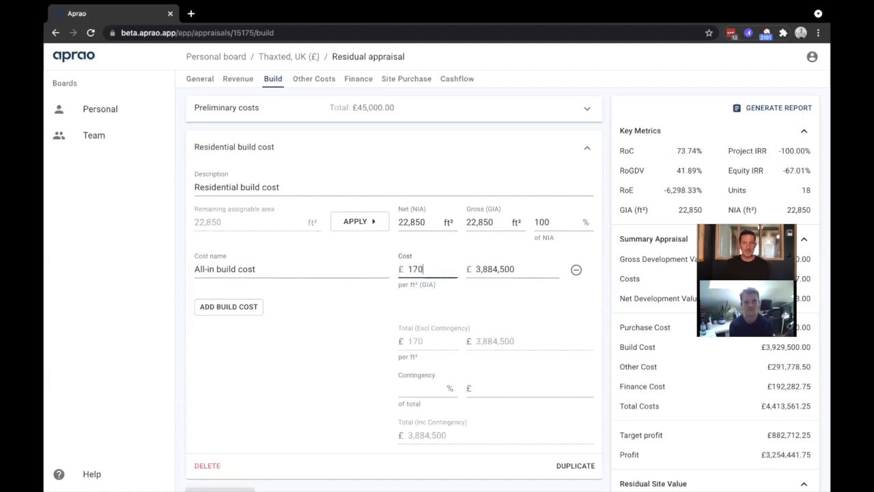
pyautogui.click(372, 315)
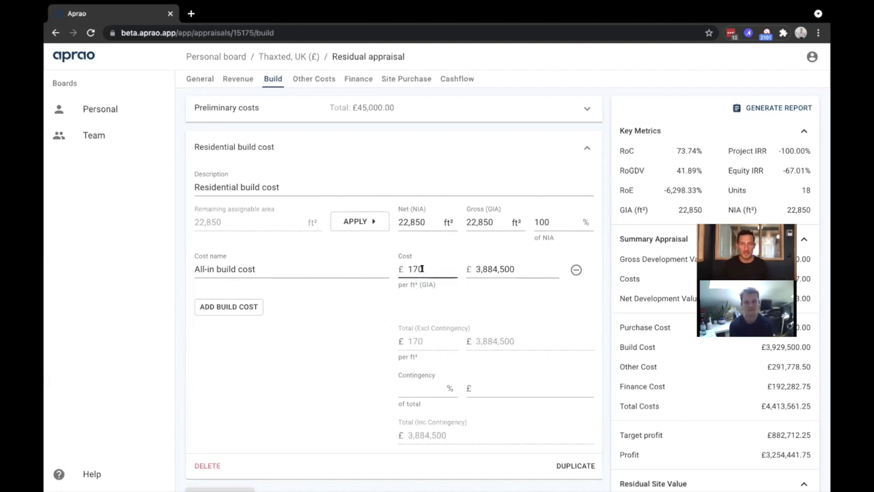
pyautogui.click(211, 312)
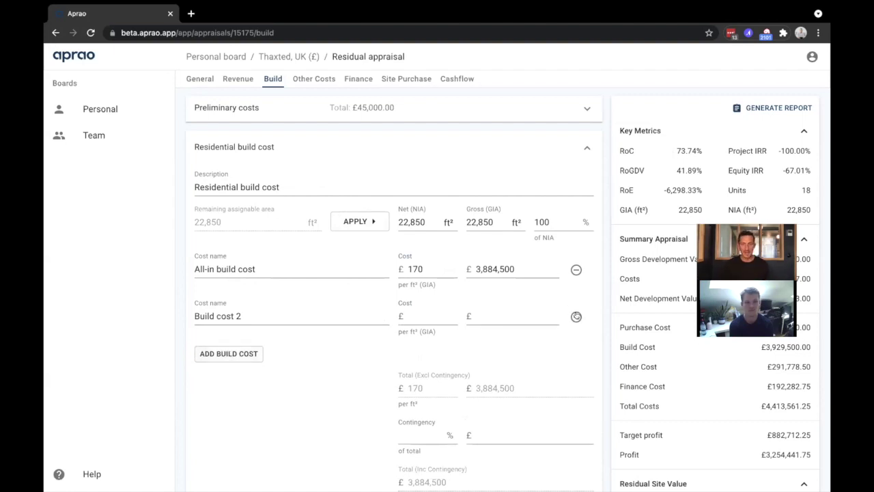
pyautogui.click(576, 316)
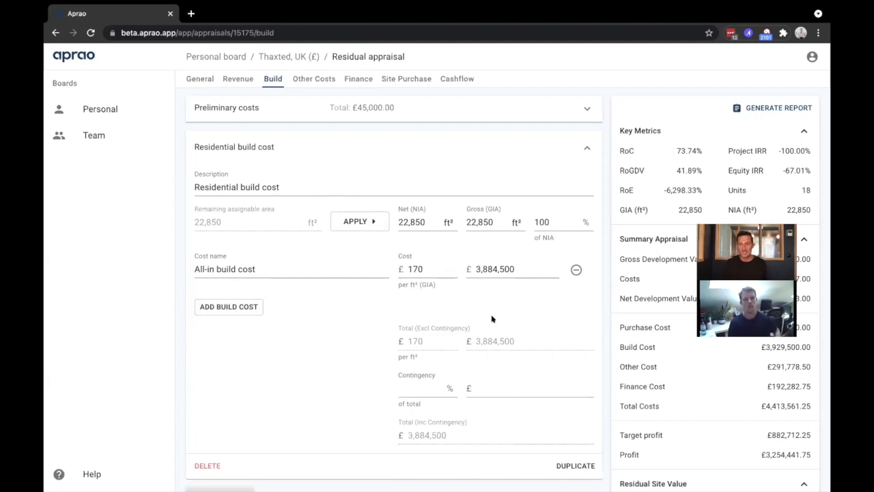
# Set the residential build cost contingency to 10% of the total and collapse the build phase.
pyautogui.click(423, 389)
pyautogui.write('10')
pyautogui.click(345, 389)
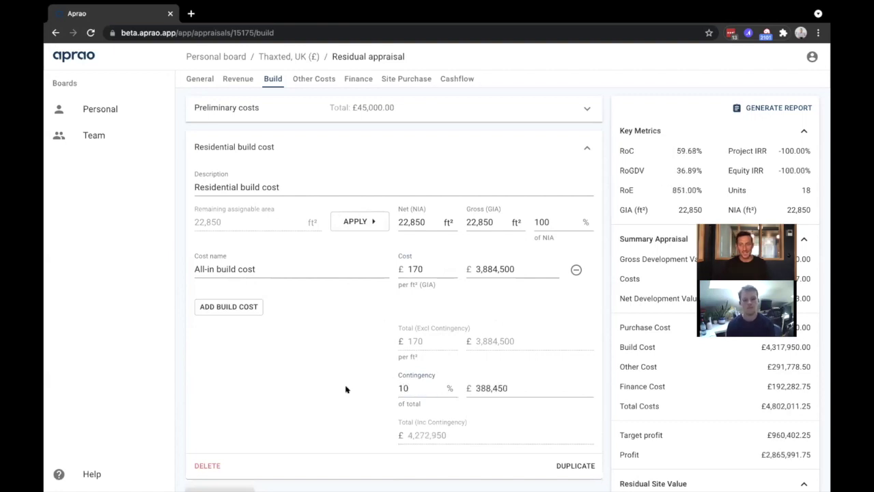
pyautogui.scroll(-1, 345, 366)
pyautogui.scroll(1, 345, 364)
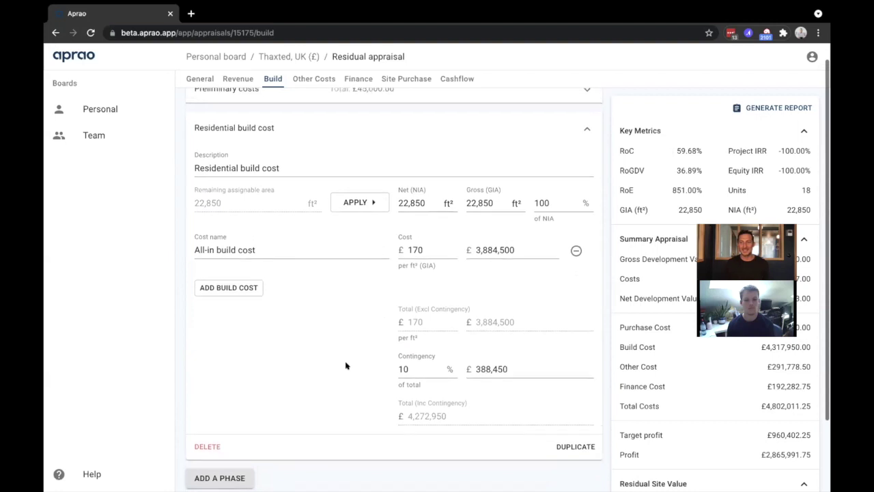
pyautogui.click(280, 146)
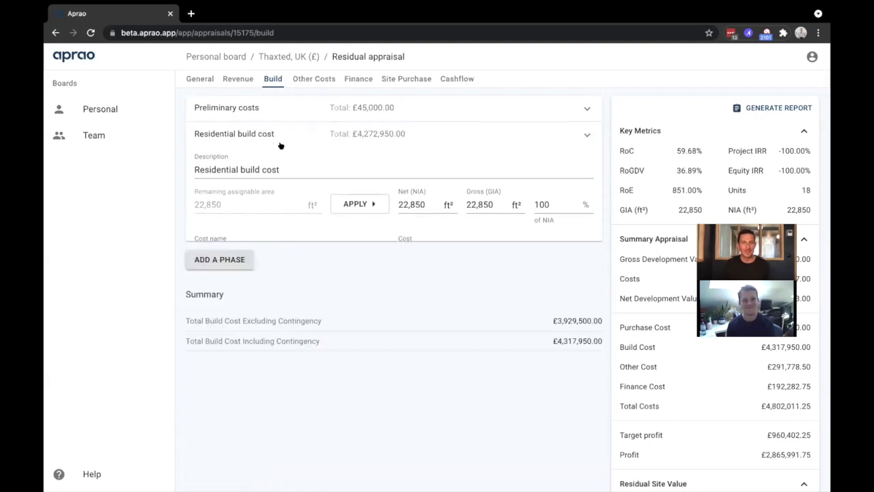
# Review the appraisal's other costs, examining the statutory costs, marketing costs and professional fees.
pyautogui.click(309, 80)
pyautogui.scroll(-1, 305, 178)
pyautogui.scroll(-1, 304, 177)
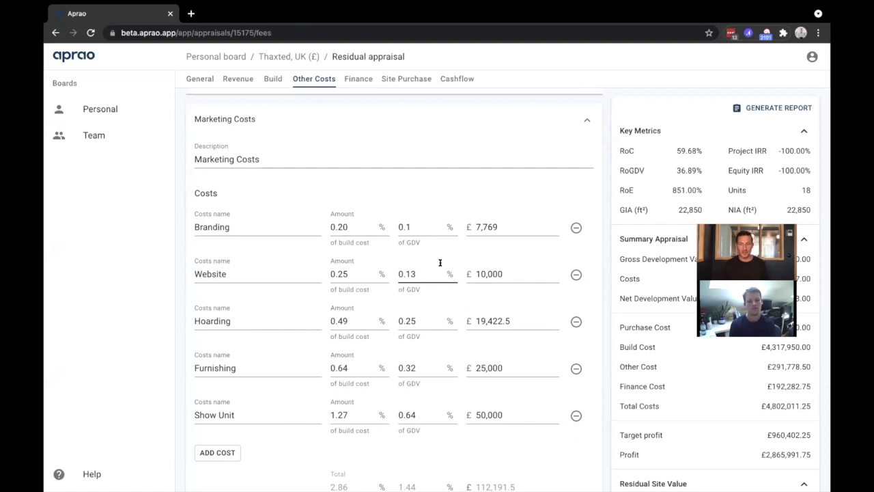
pyautogui.scroll(3, 439, 262)
pyautogui.click(290, 137)
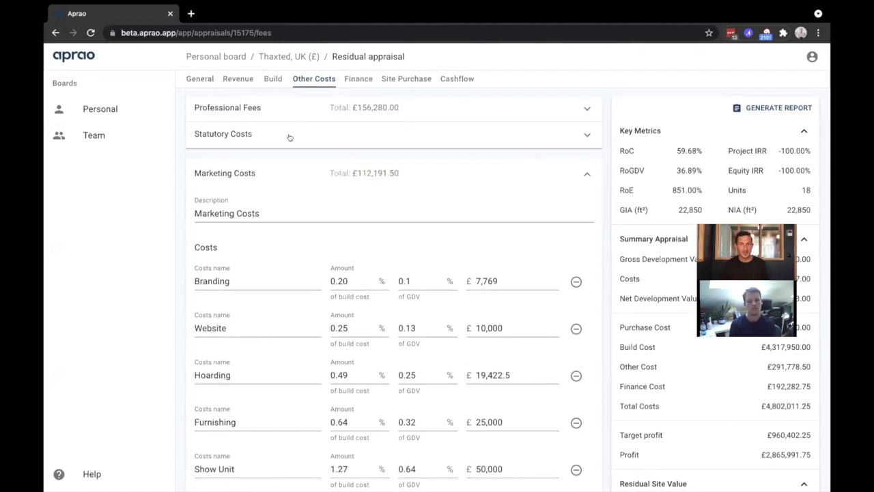
pyautogui.click(286, 109)
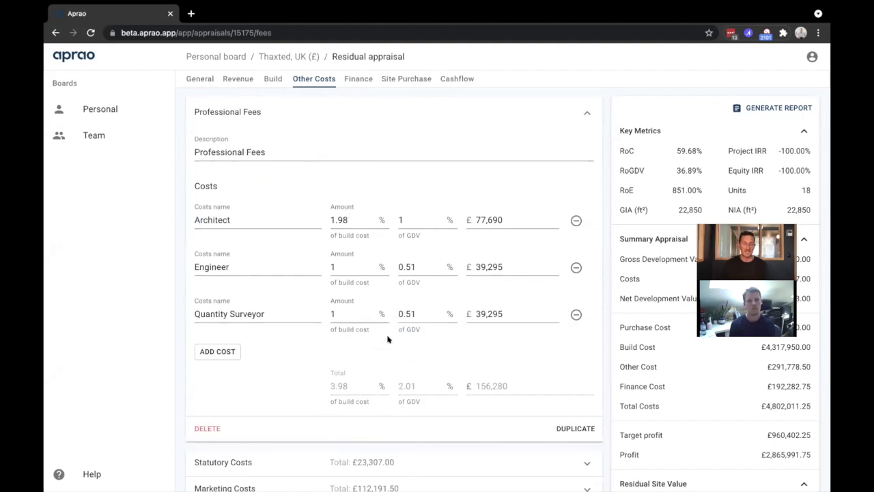
pyautogui.scroll(-2, 548, 362)
pyautogui.scroll(2, 408, 365)
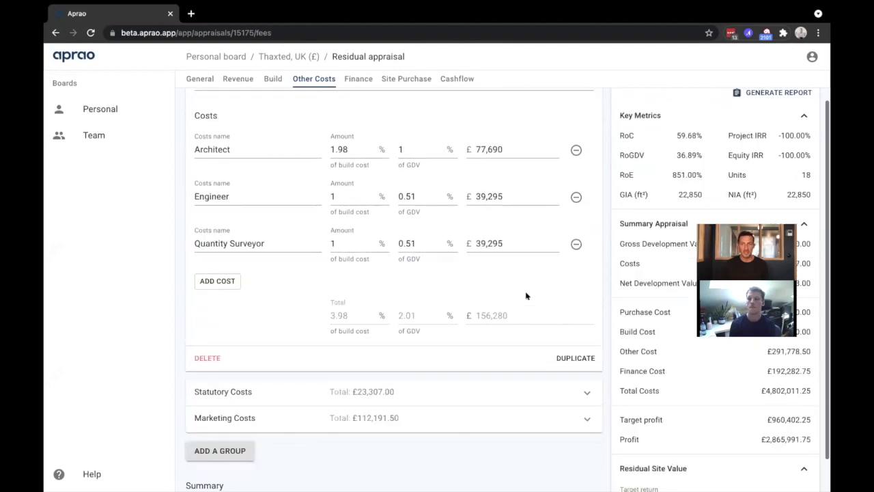
# Set the Senior Debt net loan to 50% of GDV and its term to 24 months.
pyautogui.click(359, 79)
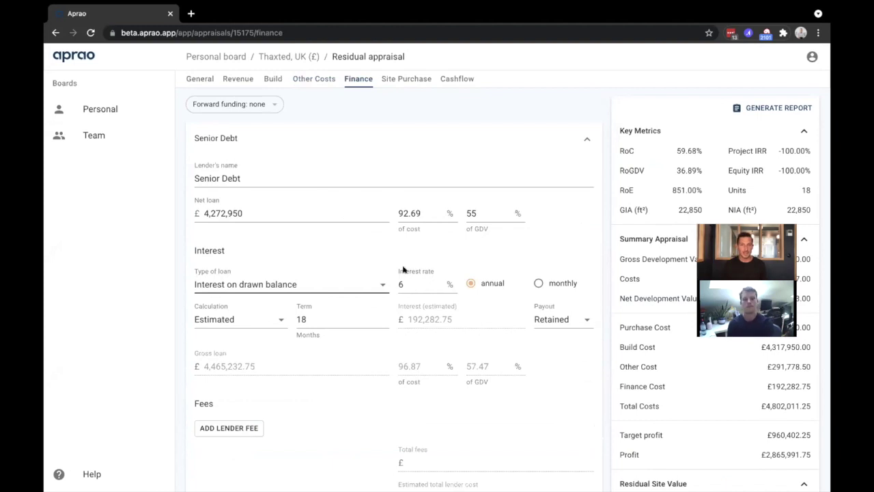
pyautogui.doubleClick(479, 209)
pyautogui.write('50')
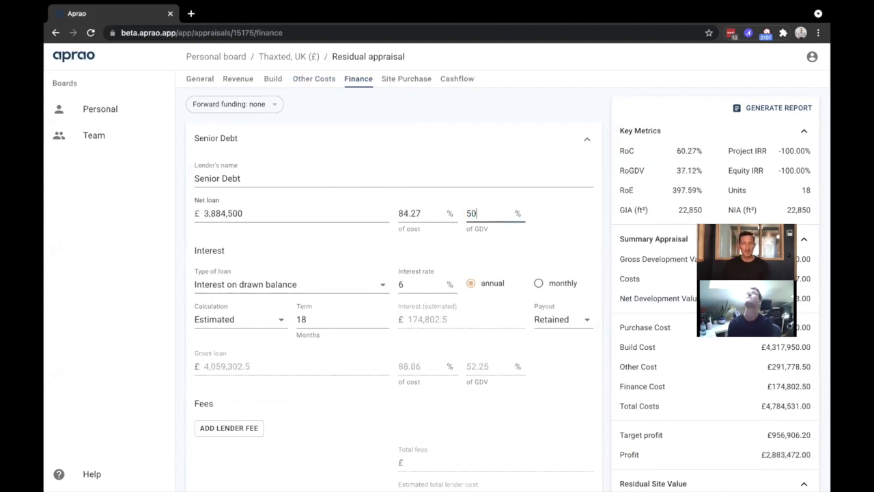
pyautogui.click(448, 253)
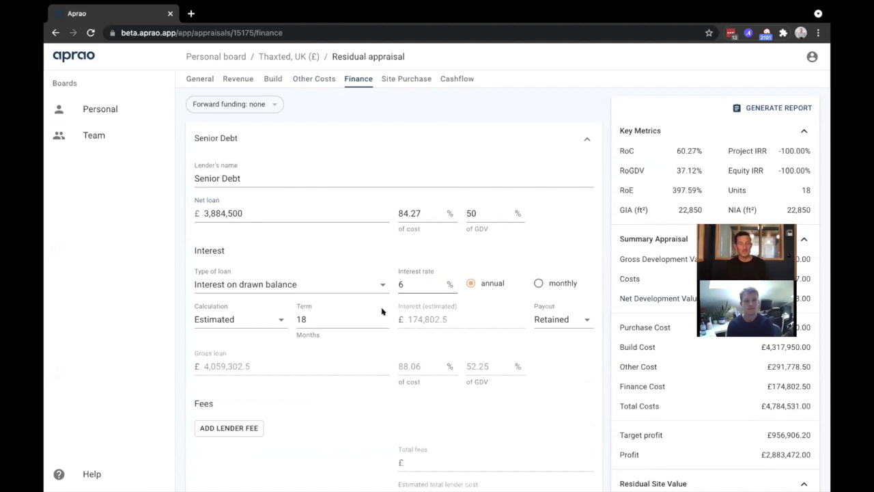
pyautogui.doubleClick(351, 320)
pyautogui.write('24')
pyautogui.click(355, 347)
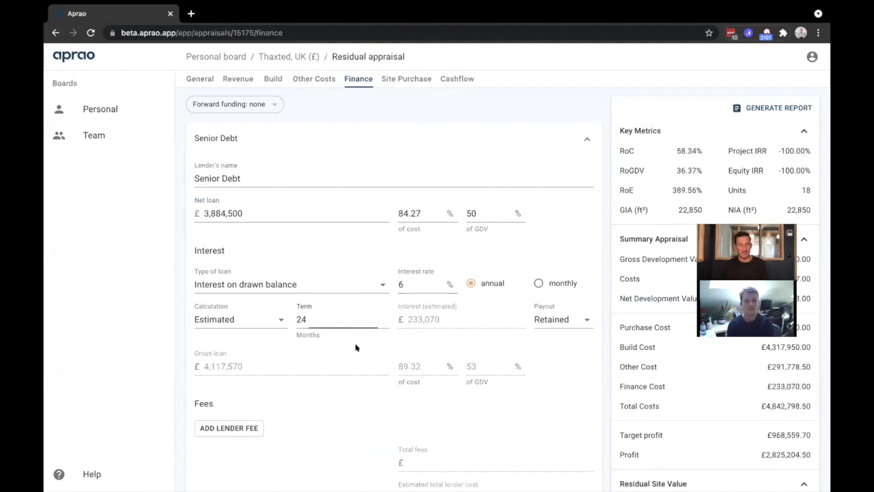
pyautogui.doubleClick(450, 320)
pyautogui.click(449, 320)
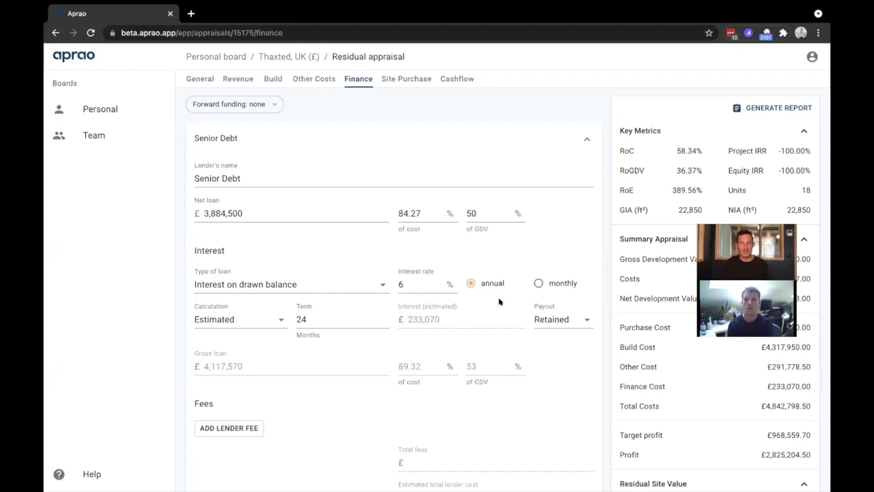
# Collapse the key metrics and summary appraisal, and set the residual site value's target return to 25% on costs.
pyautogui.click(622, 239)
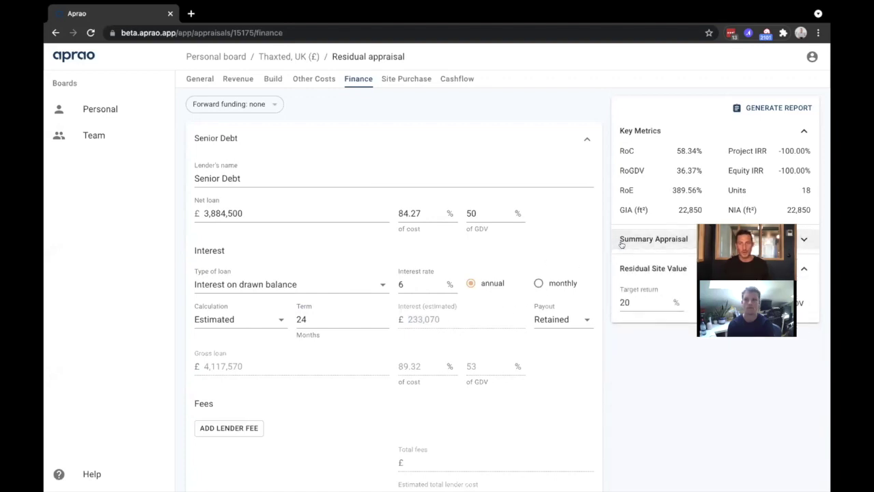
pyautogui.click(627, 132)
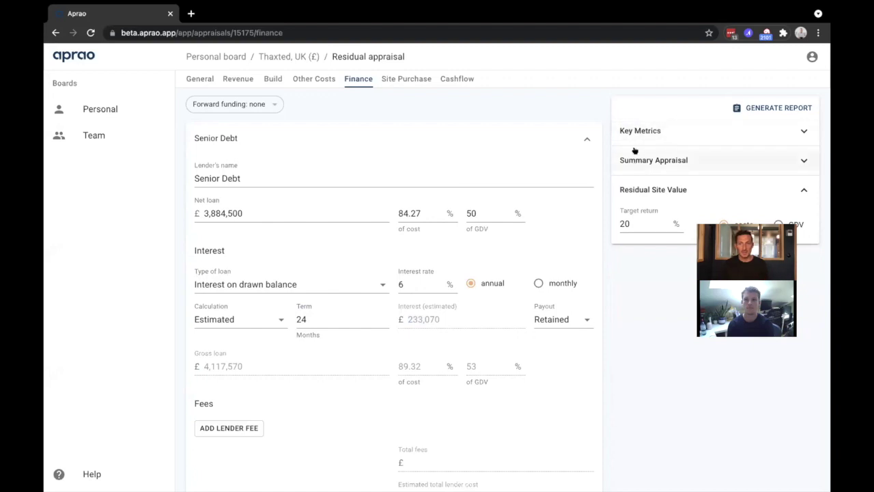
pyautogui.click(385, 79)
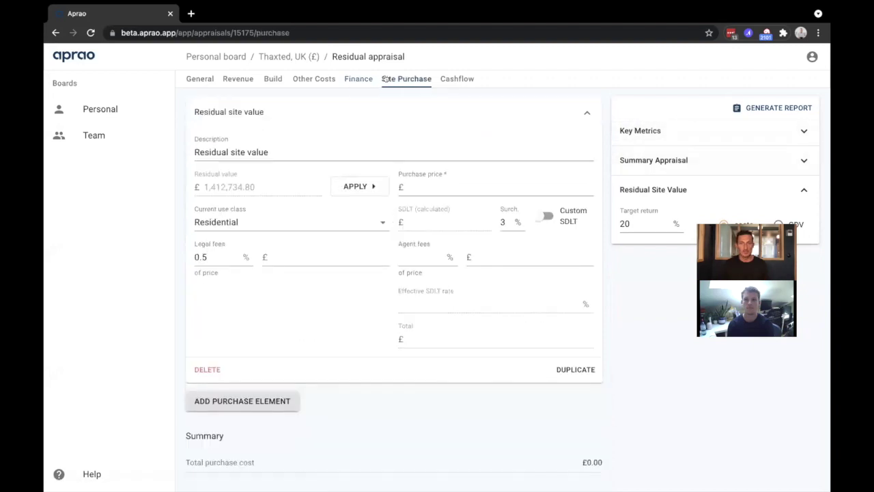
pyautogui.click(658, 224)
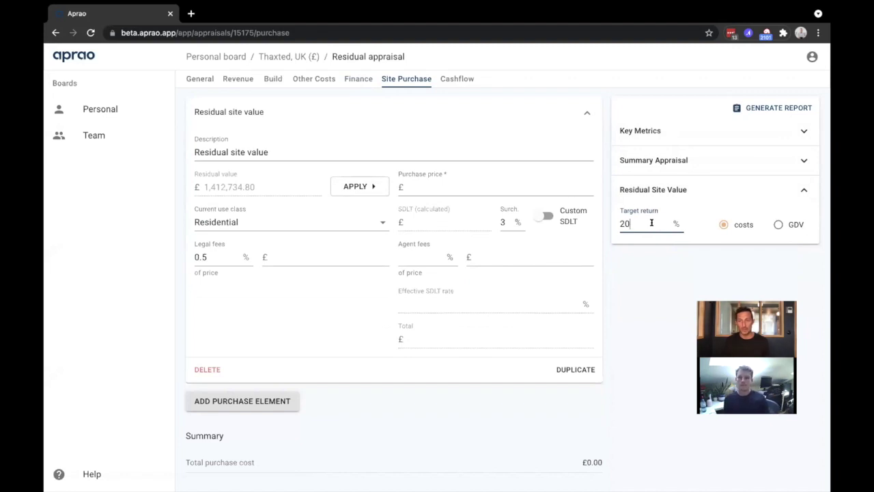
pyautogui.press('BackSpace')
pyautogui.write('5')
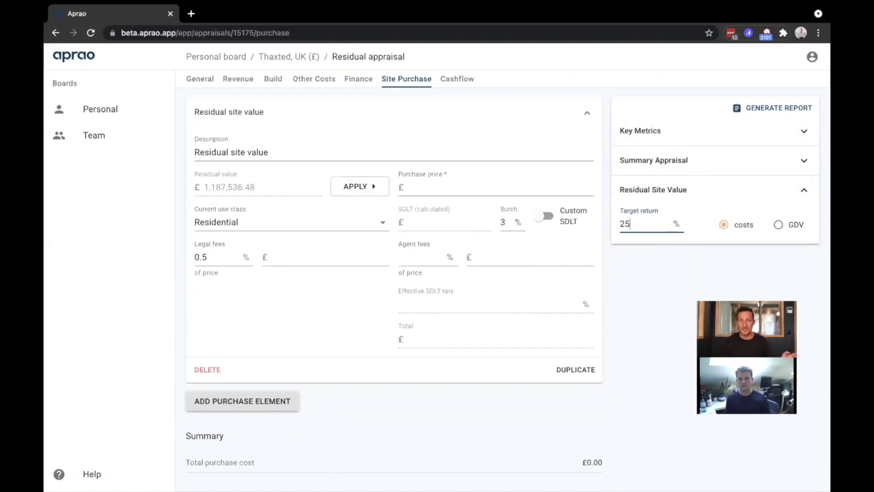
pyautogui.click(650, 276)
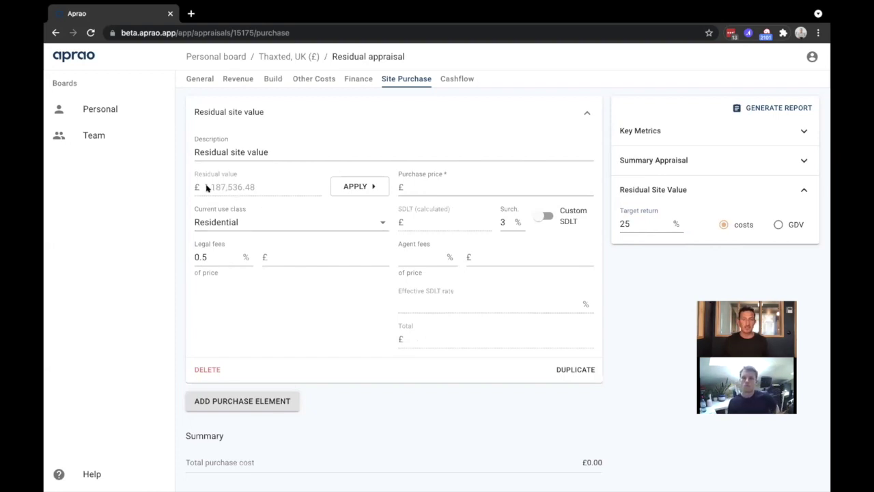
# Set the site's current use class to Non-residential and mixed use and apply the residual value as the purchase price.
pyautogui.click(260, 222)
pyautogui.click(259, 237)
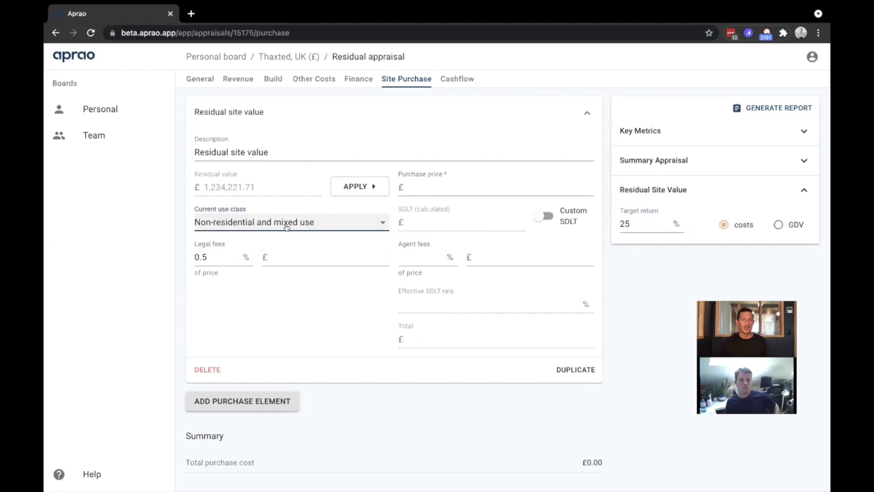
pyautogui.click(337, 189)
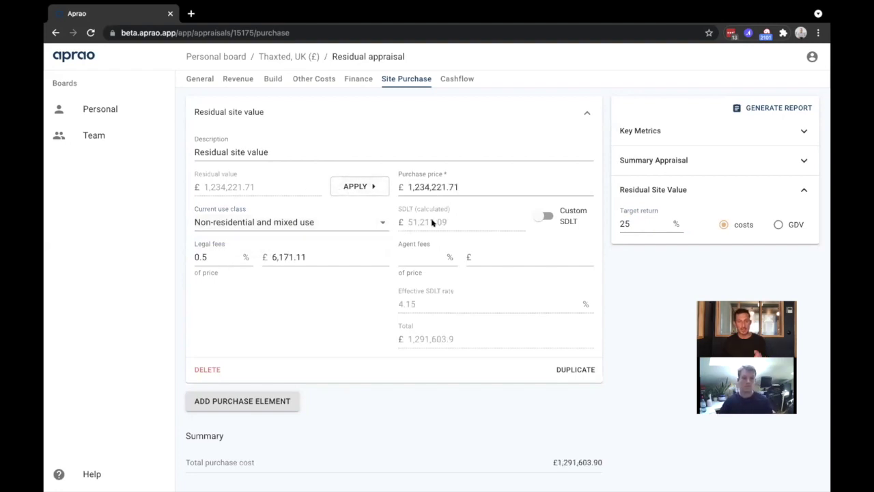
pyautogui.doubleClick(230, 189)
pyautogui.click(272, 189)
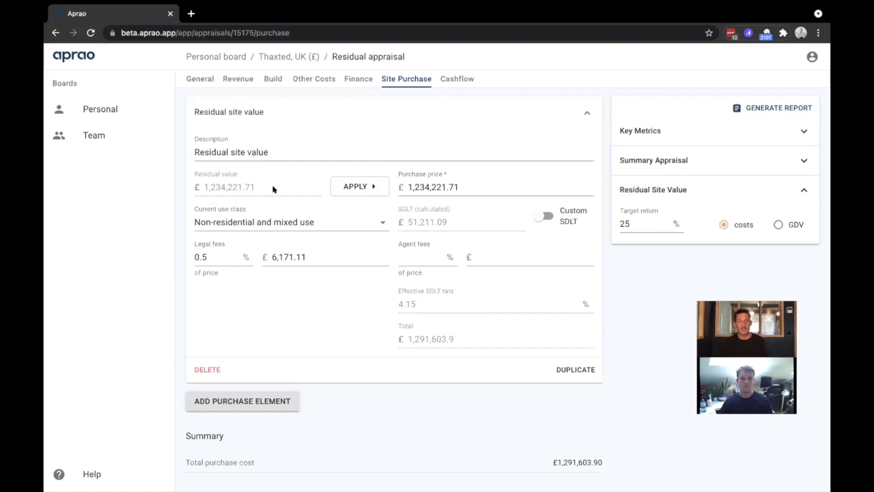
# Compare the site's residual value and SDLT under the Residential use class, and return to Non-residential and mixed use.
pyautogui.click(259, 222)
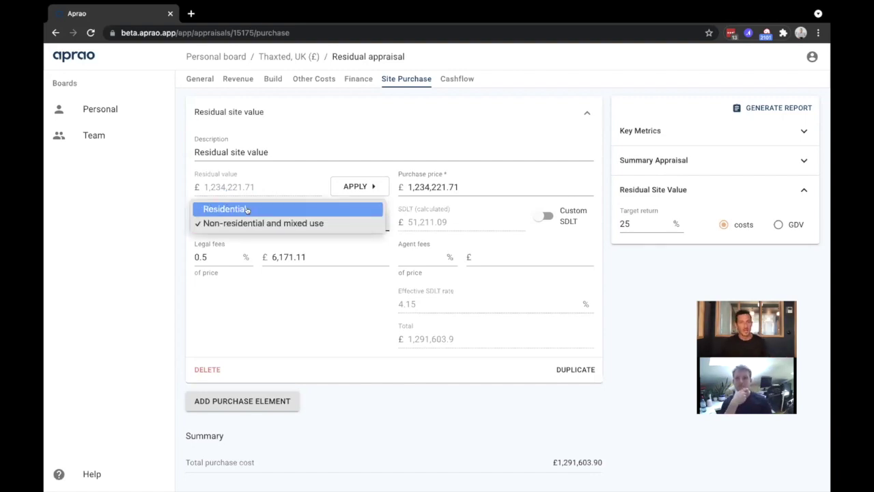
pyautogui.click(247, 210)
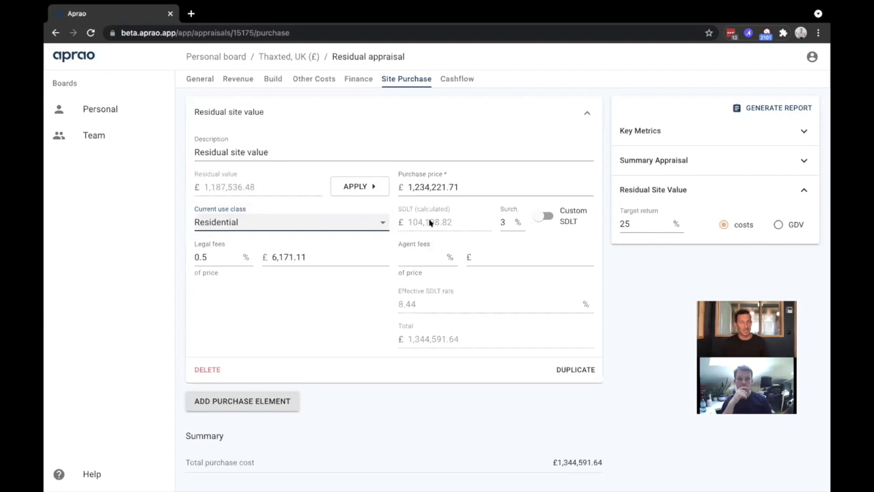
pyautogui.doubleClick(263, 188)
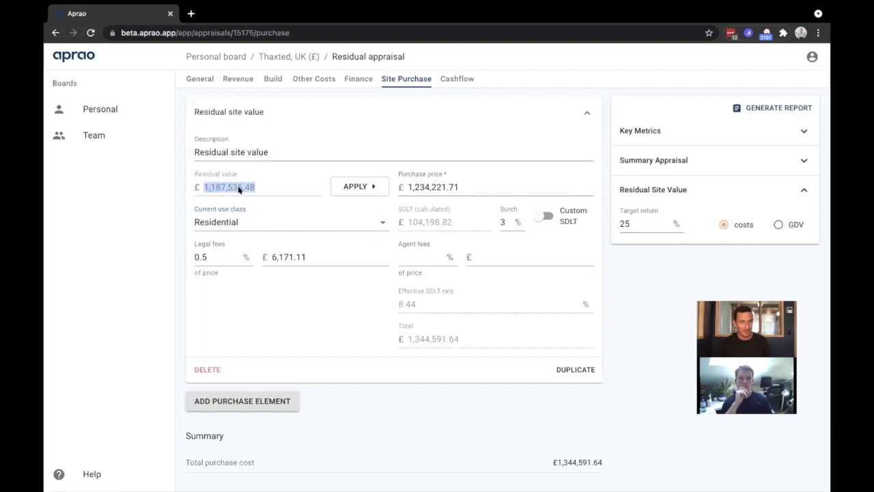
pyautogui.click(489, 180)
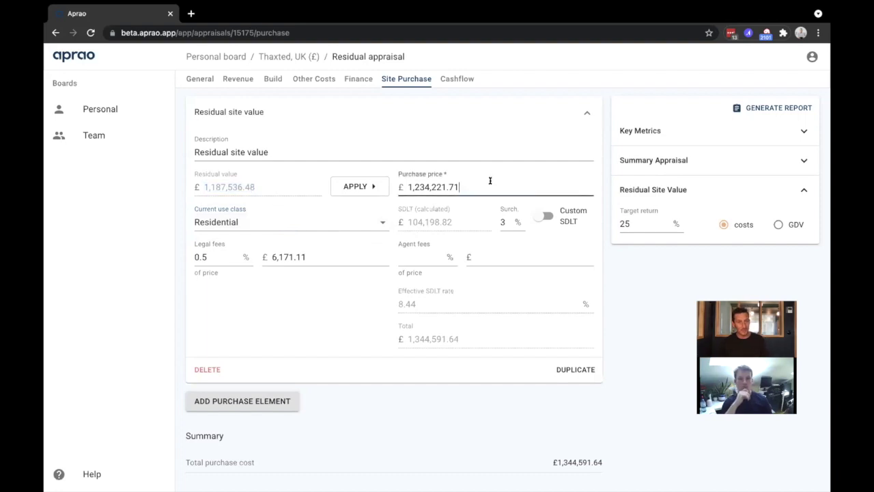
pyautogui.doubleClick(283, 190)
pyautogui.click(283, 190)
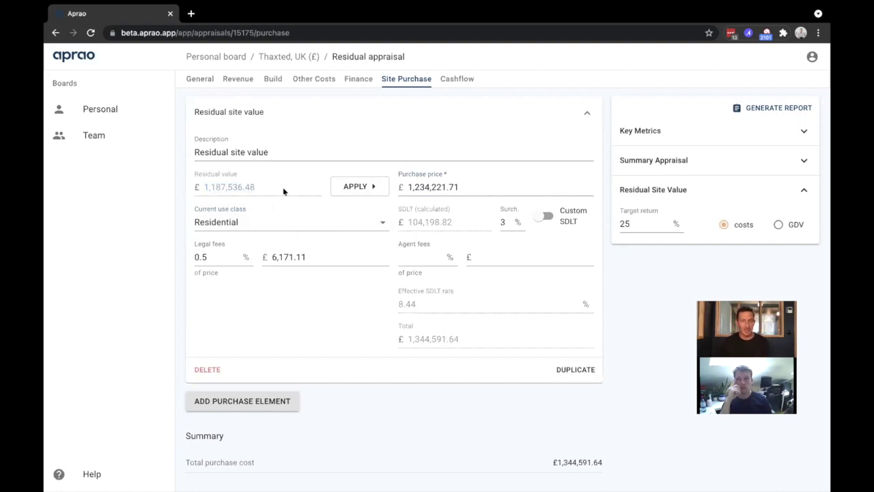
pyautogui.click(284, 217)
pyautogui.click(267, 237)
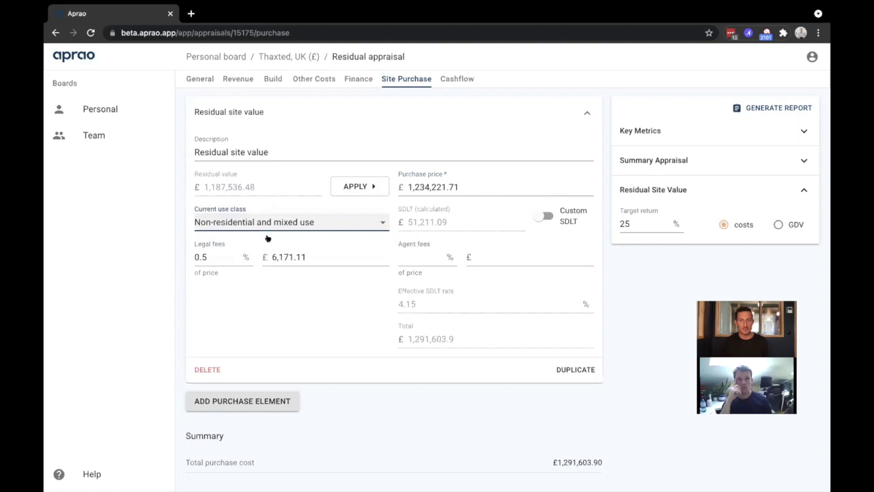
# Test a 20% target return against the residual site value and restore the target to 25%.
pyautogui.click(638, 216)
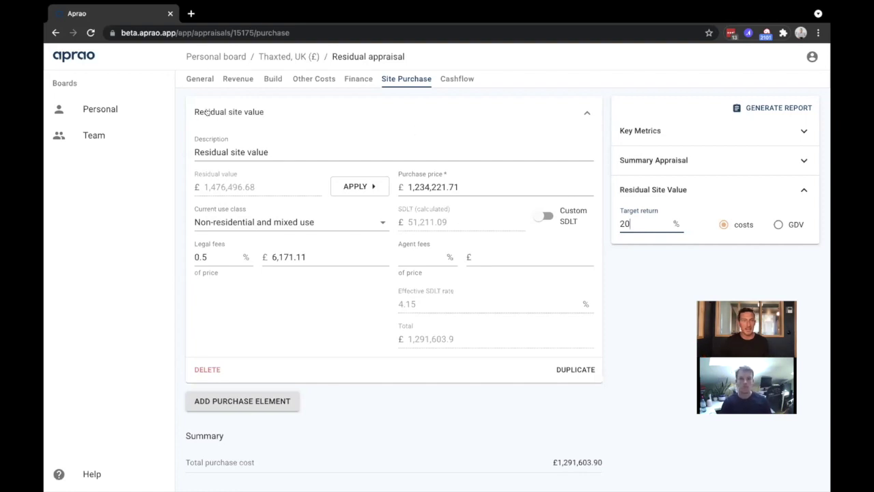
pyautogui.moveTo(209, 190); pyautogui.dragTo(256, 188)
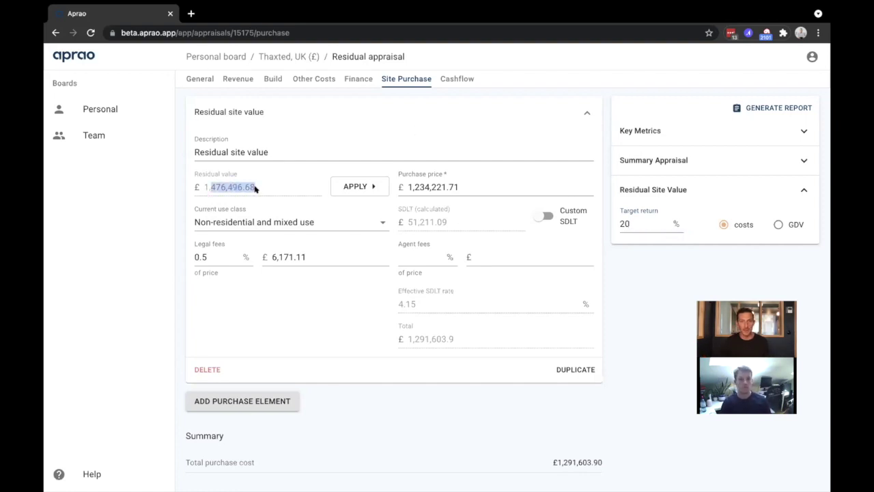
pyautogui.click(651, 217)
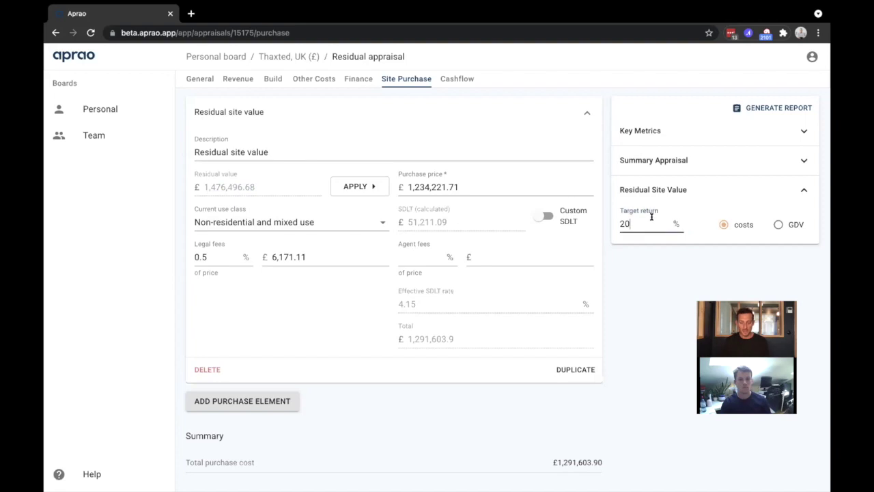
pyautogui.write('5')
pyautogui.click(630, 262)
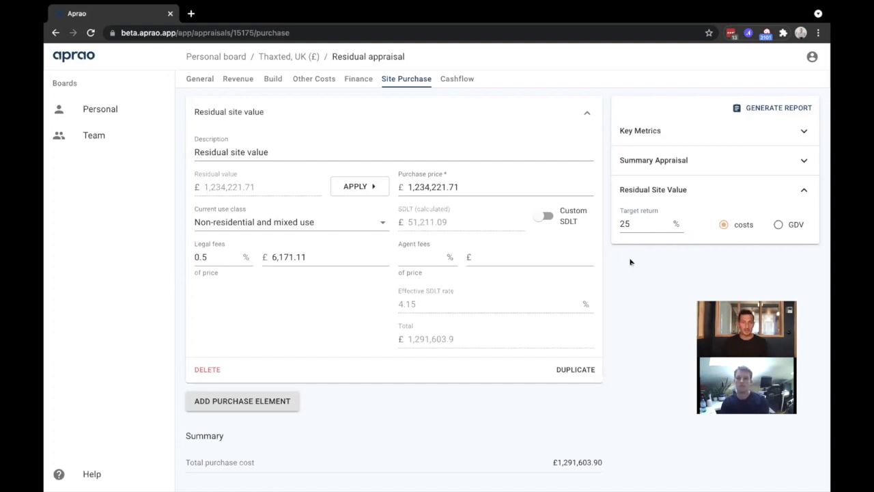
# Return to the Thaxted project overview and make a copy of its residual appraisal.
pyautogui.click(200, 79)
pyautogui.click(229, 79)
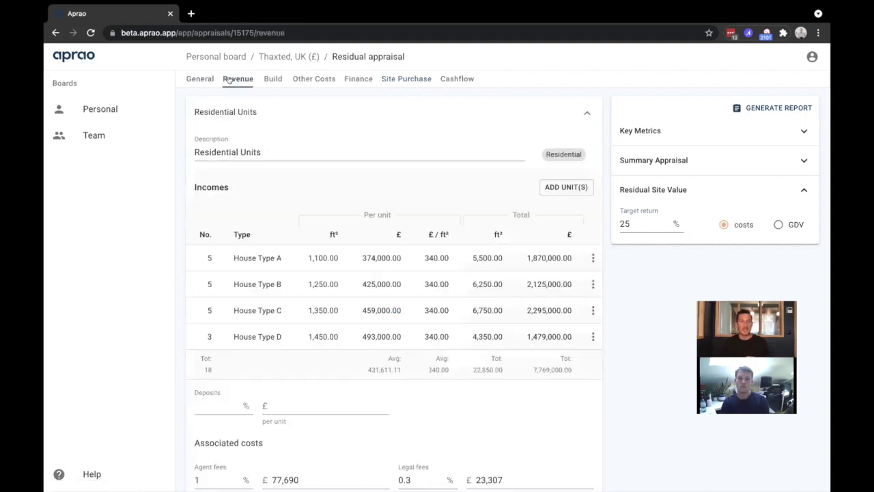
pyautogui.click(289, 57)
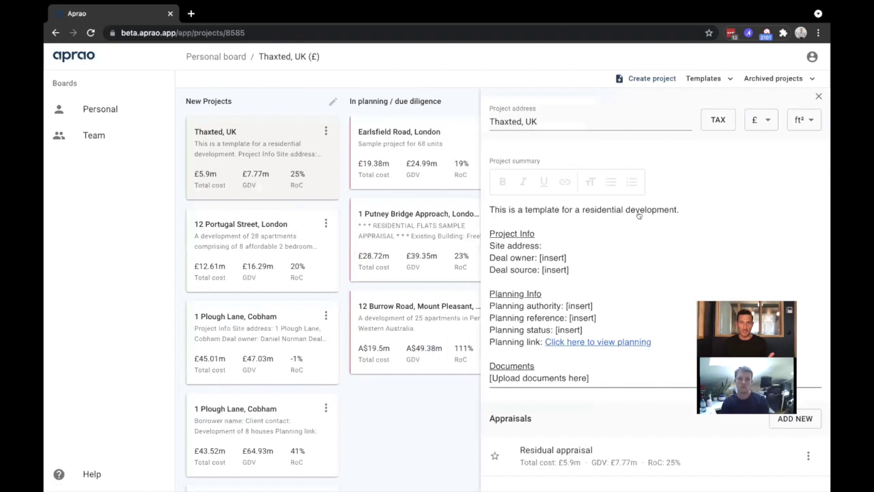
pyautogui.click(808, 455)
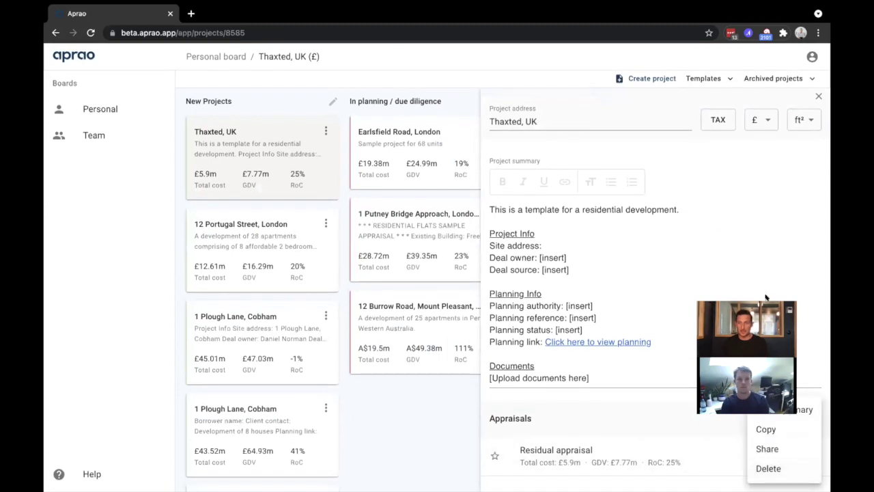
pyautogui.click(760, 432)
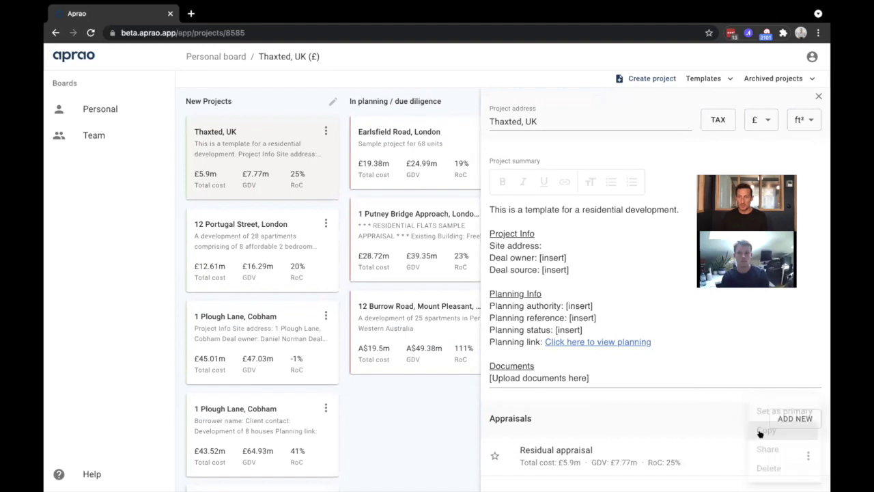
# Open the copied residual appraisal and rename it "Updated Planning".
pyautogui.scroll(-1, 649, 410)
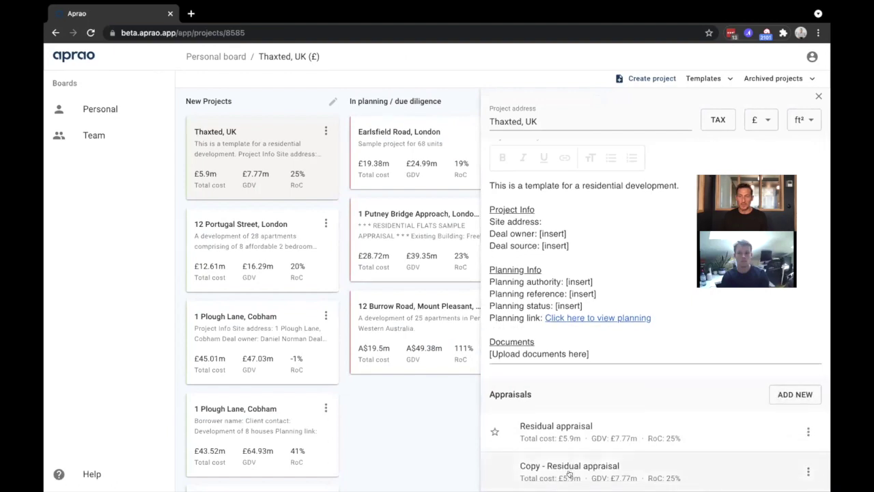
pyautogui.click(569, 471)
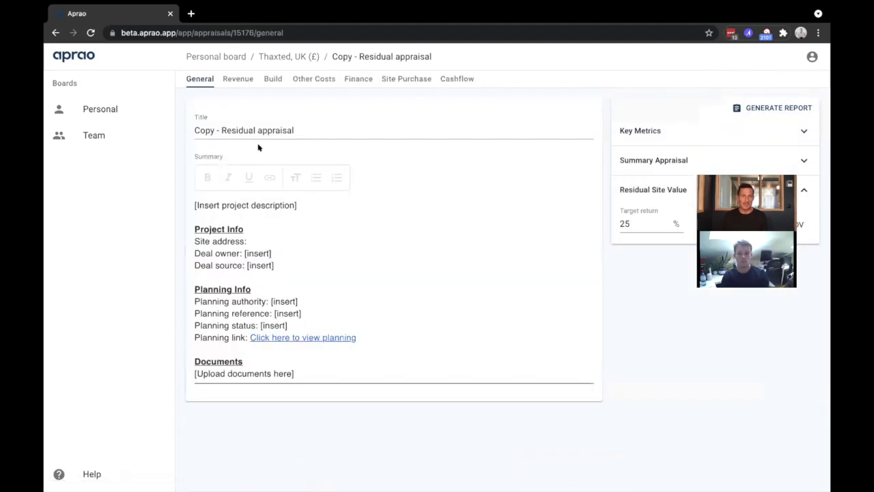
pyautogui.moveTo(301, 127); pyautogui.dragTo(181, 128)
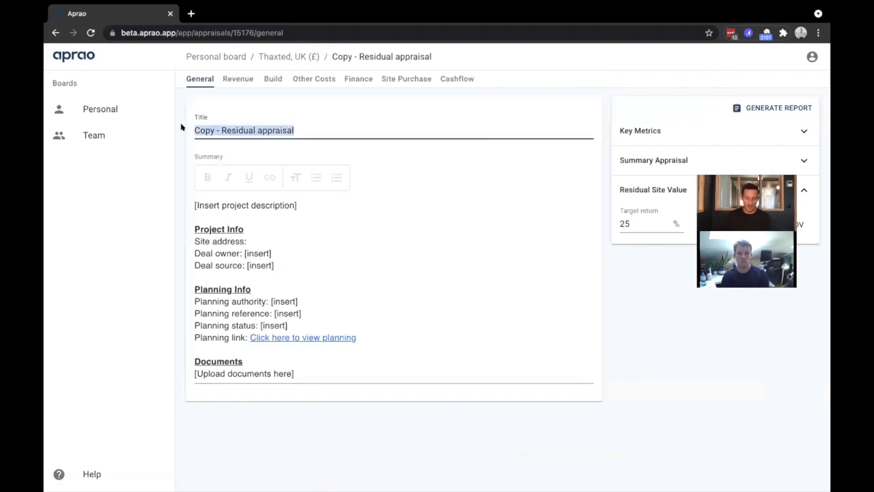
pyautogui.write('Updated P')
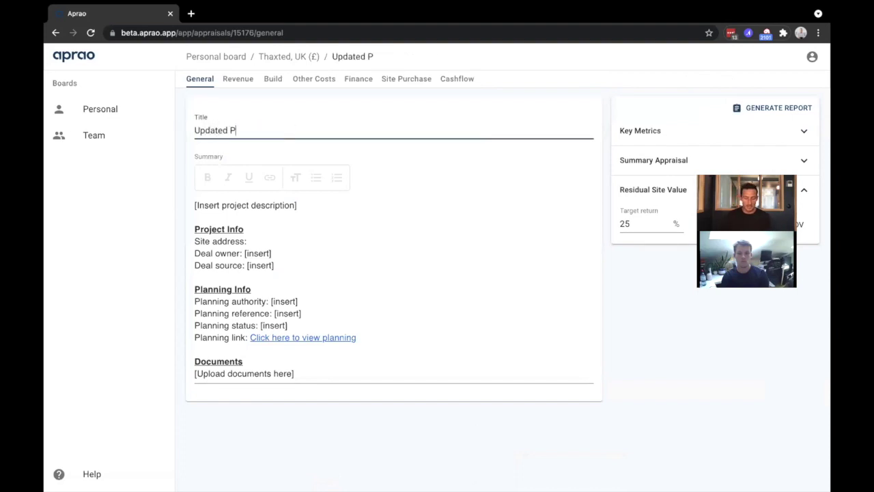
pyautogui.write('lanning')
# Set the number of House Type D units in the residential revenue to 7.
pyautogui.click(226, 79)
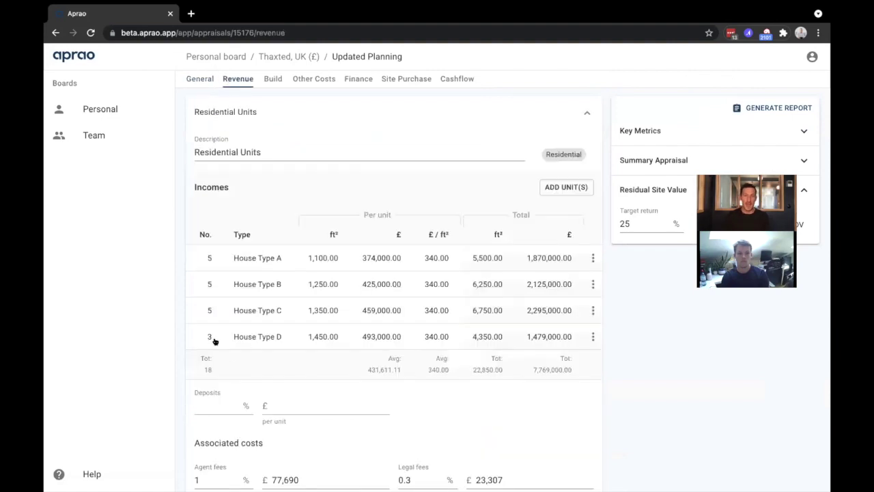
pyautogui.click(210, 337)
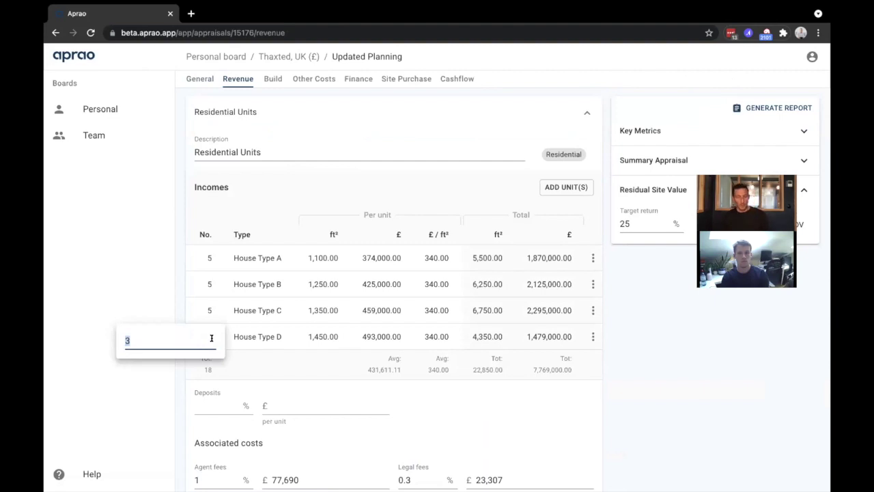
pyautogui.write('7')
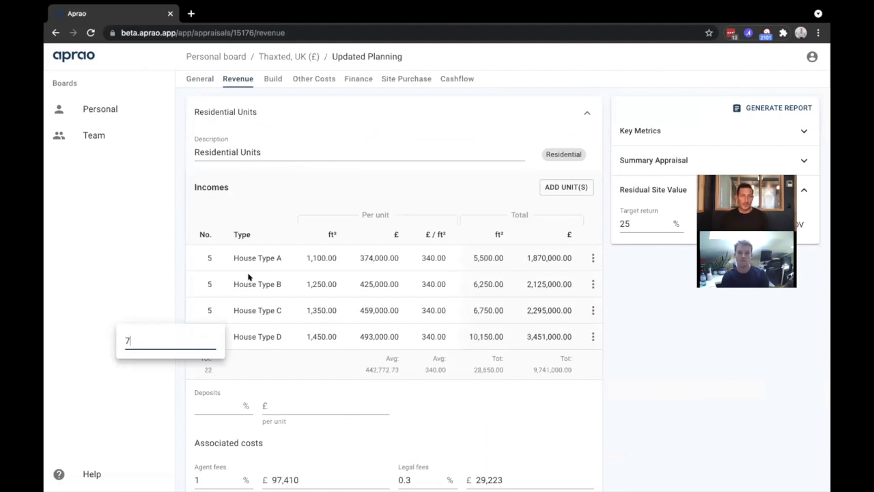
pyautogui.press('Return')
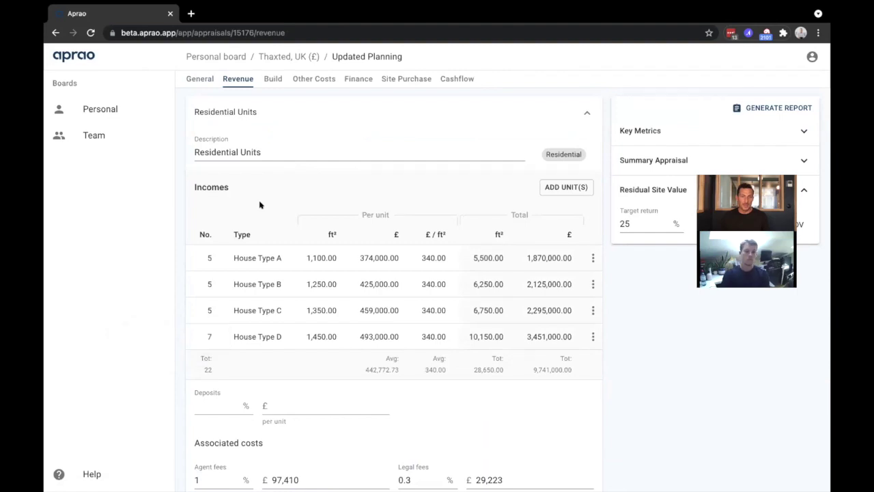
# Apply the remaining assignable area to the net area of the residential build cost.
pyautogui.click(265, 80)
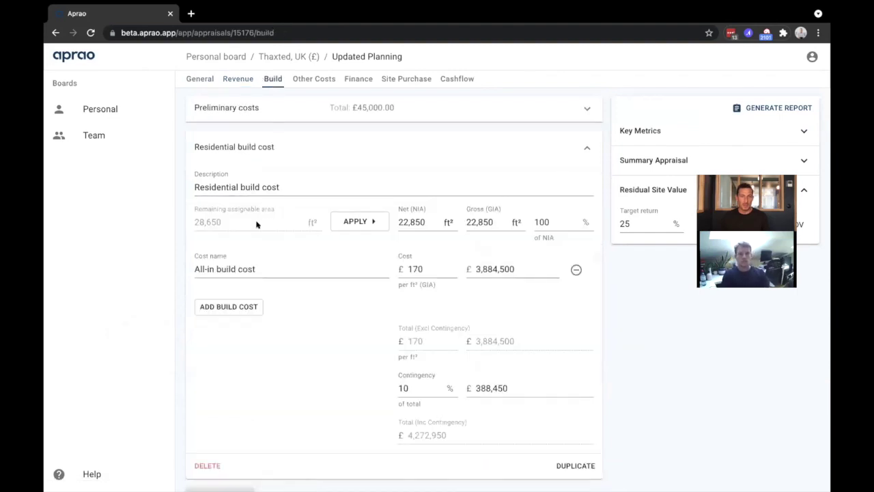
pyautogui.doubleClick(209, 224)
pyautogui.click(208, 224)
pyautogui.moveTo(205, 224); pyautogui.dragTo(280, 226)
pyautogui.click(277, 225)
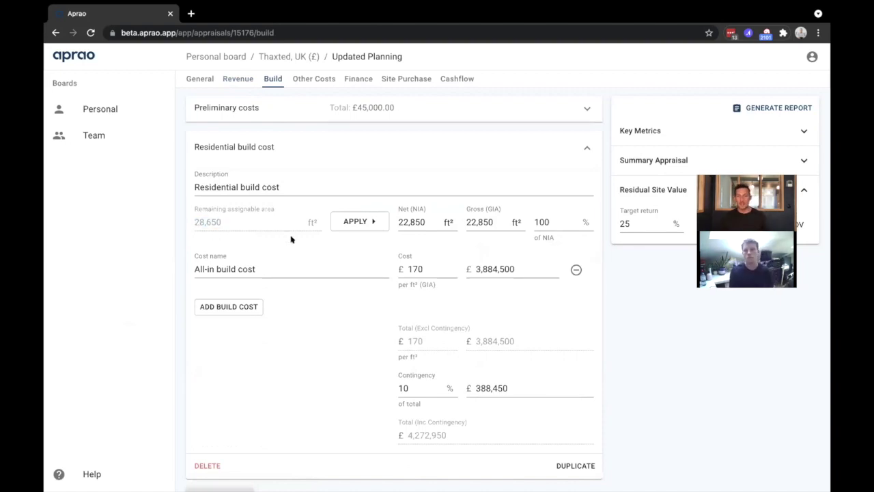
pyautogui.click(347, 220)
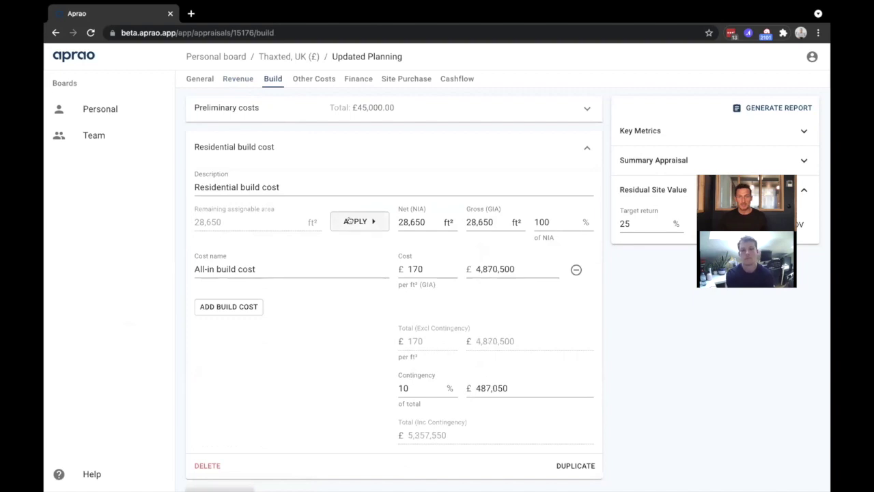
# Apply the recalculated residual value as the site's purchase price.
pyautogui.click(412, 80)
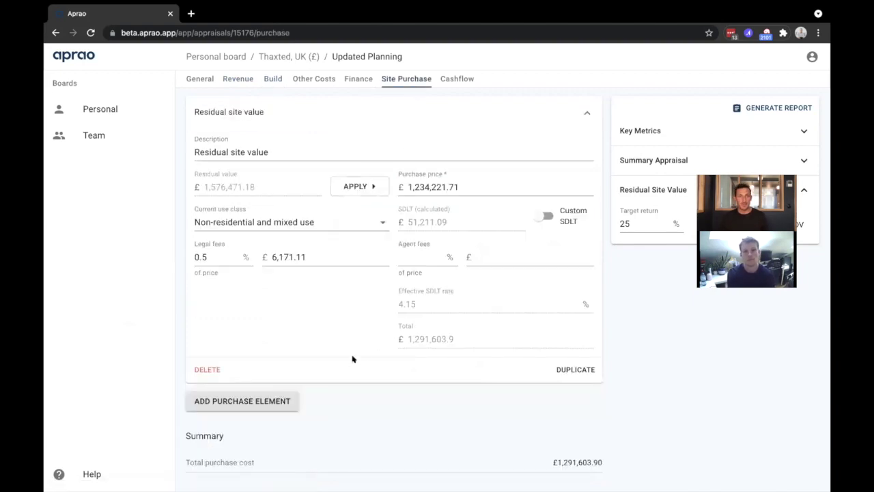
pyautogui.moveTo(203, 187); pyautogui.dragTo(263, 189)
pyautogui.click(263, 189)
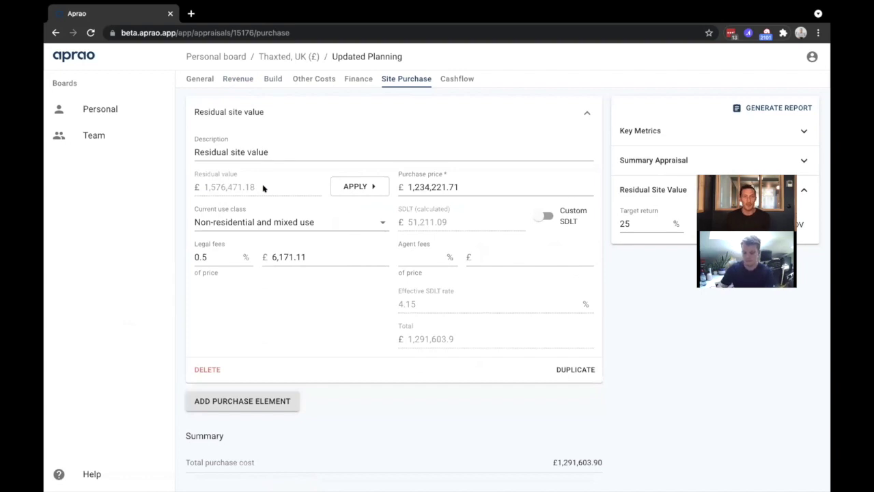
pyautogui.click(365, 182)
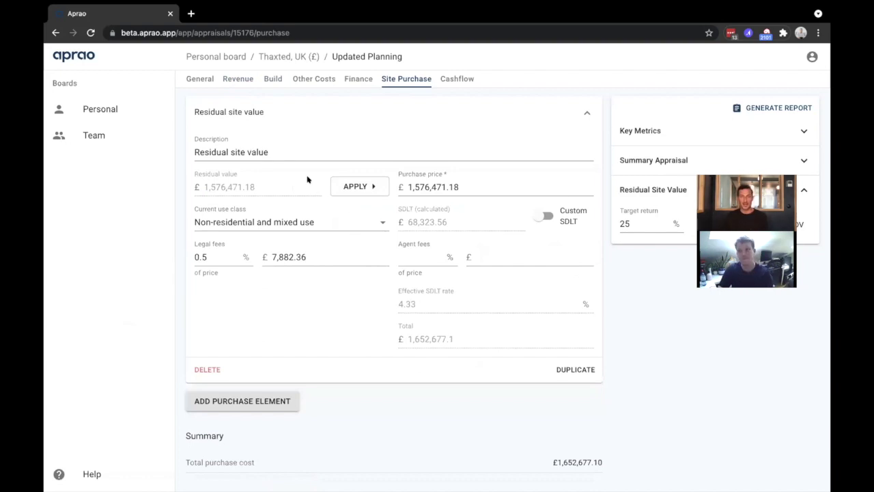
# Set the senior debt's net loan to 60% of GDV and its annual interest rate to 10%.
pyautogui.click(359, 83)
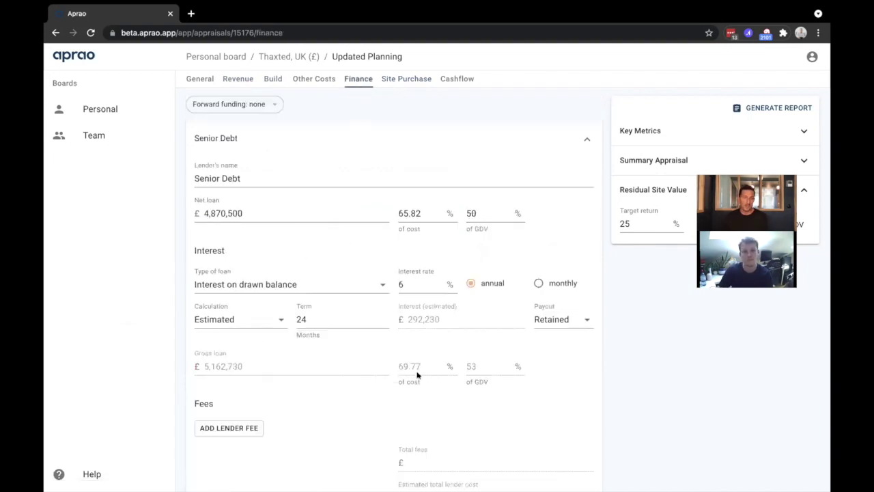
pyautogui.doubleClick(482, 213)
pyautogui.write('60')
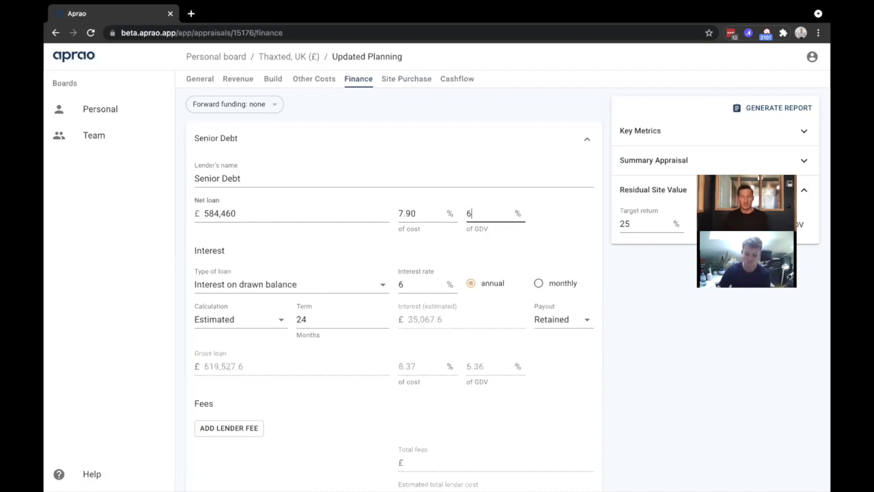
pyautogui.doubleClick(414, 280)
pyautogui.write('10')
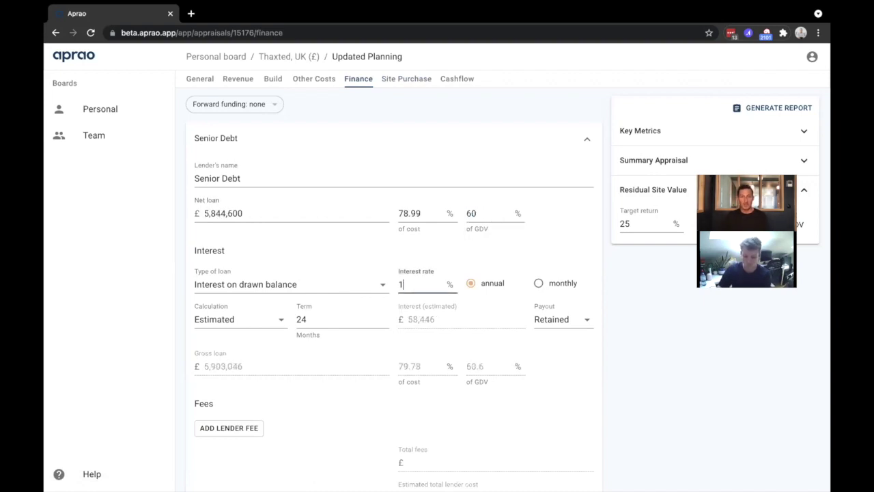
# Check the site's residual value against the purchase price under the revised loan terms.
pyautogui.click(395, 80)
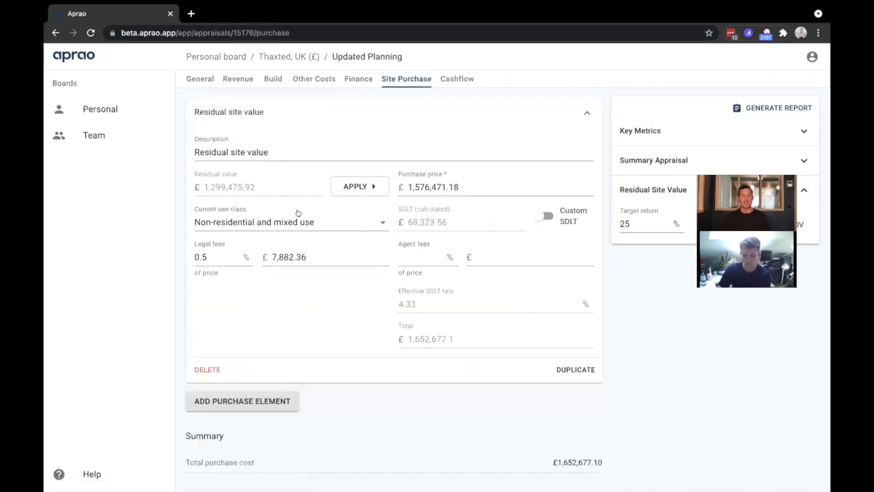
pyautogui.doubleClick(244, 188)
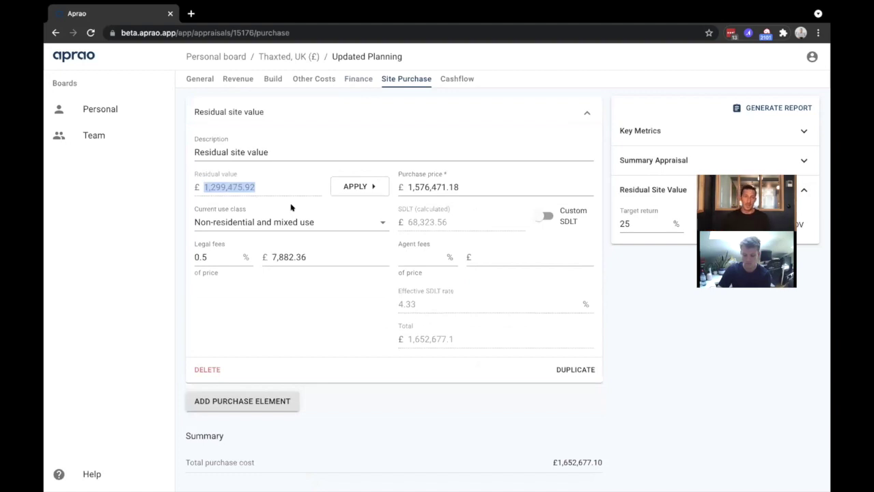
pyautogui.click(273, 197)
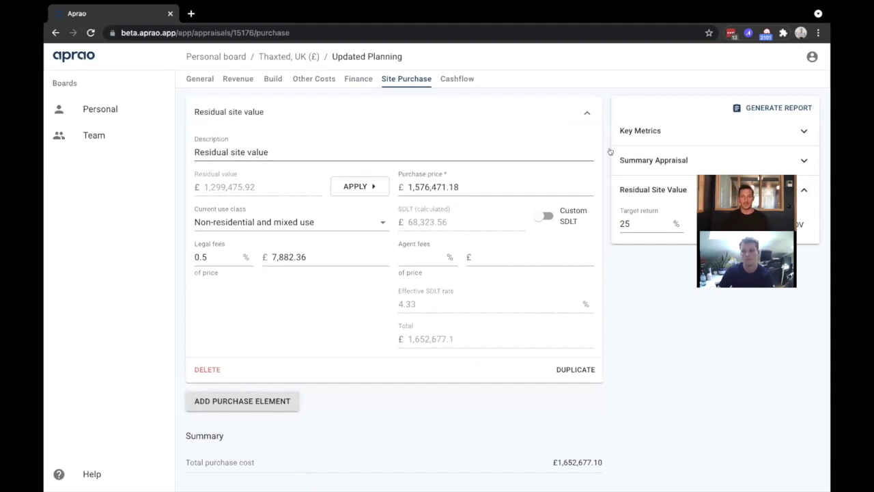
# Generate the Updated Planning appraisal report and review it from the site map and financial summary through to the sensitivity analysis.
pyautogui.click(763, 111)
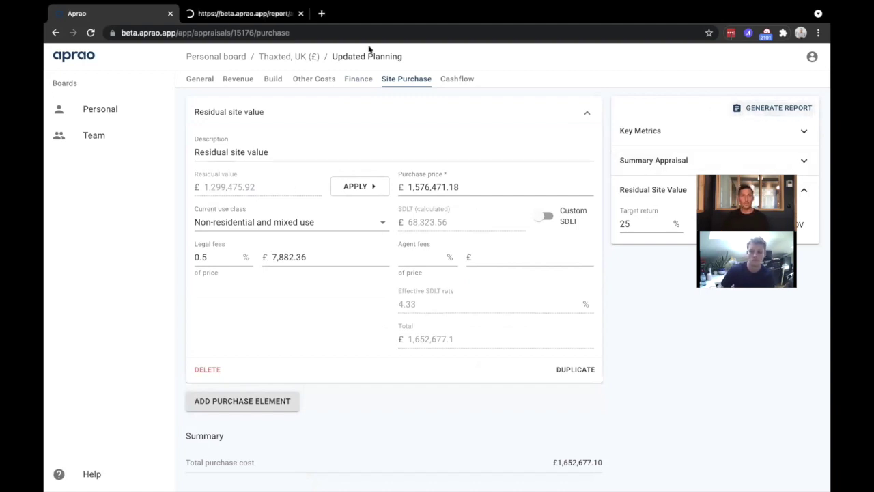
pyautogui.click(230, 13)
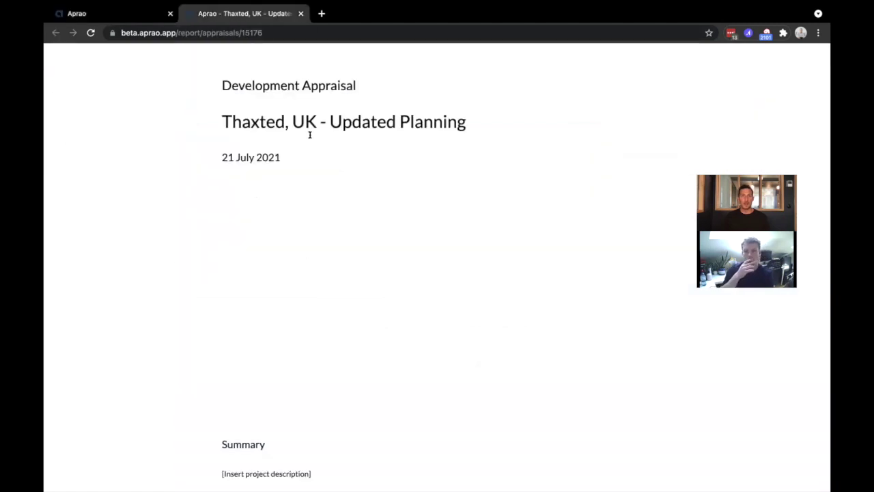
pyautogui.scroll(-2, 437, 273)
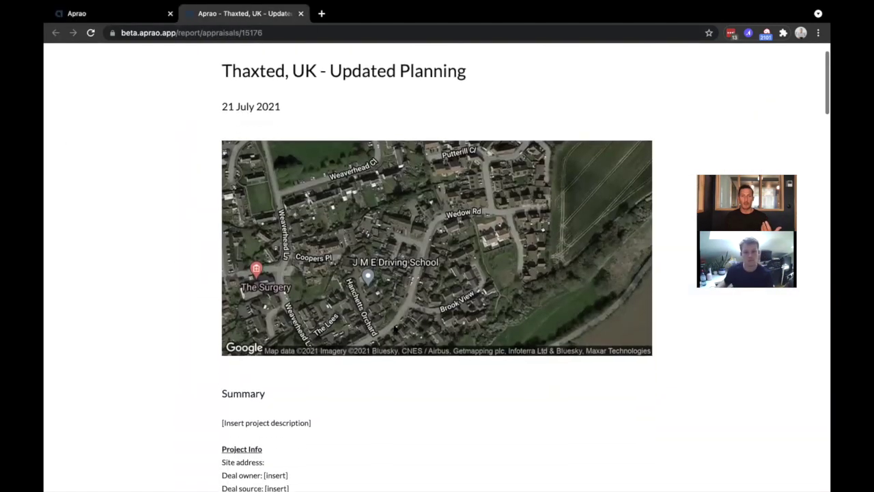
pyautogui.scroll(-10, 394, 332)
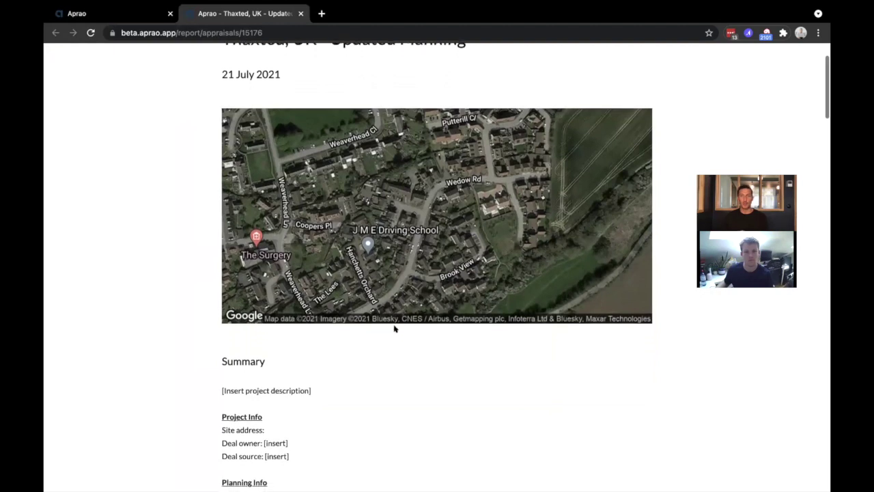
pyautogui.scroll(2, 394, 349)
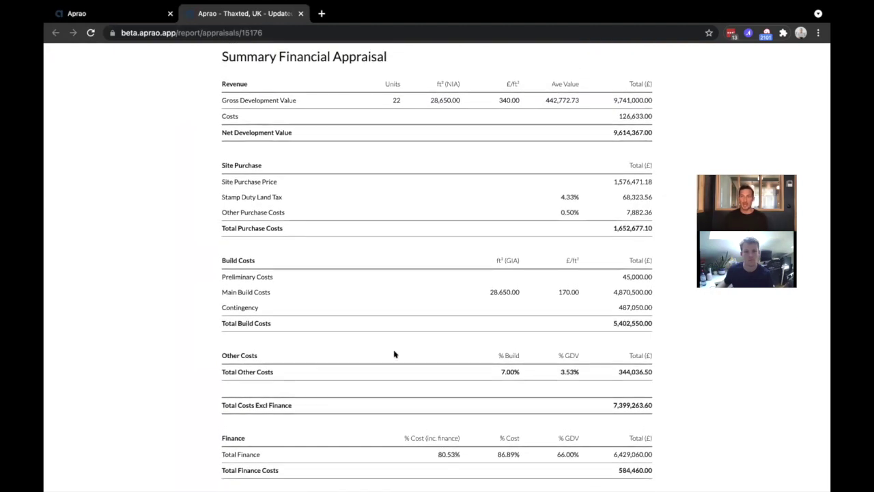
pyautogui.scroll(-5, 394, 354)
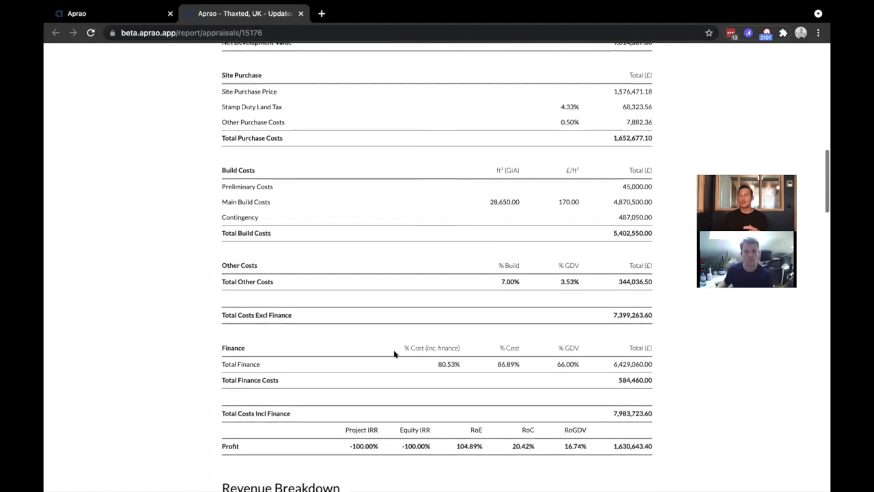
pyautogui.scroll(-8, 394, 353)
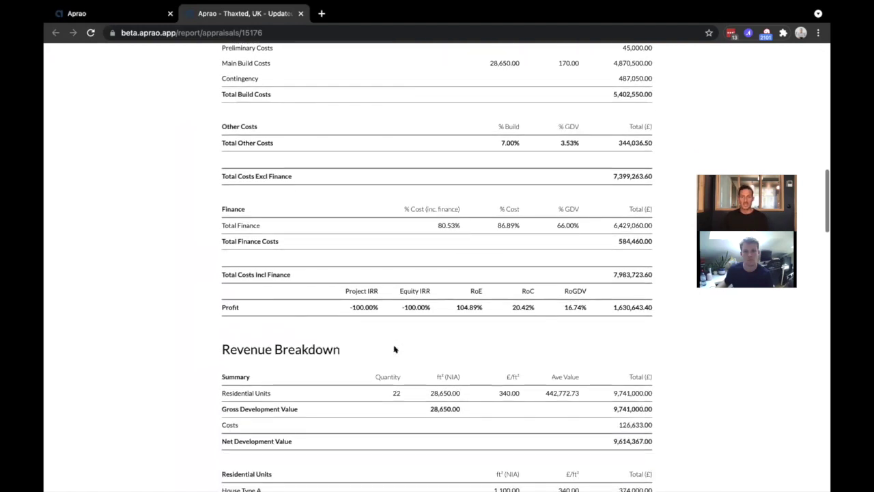
pyautogui.scroll(-4, 394, 346)
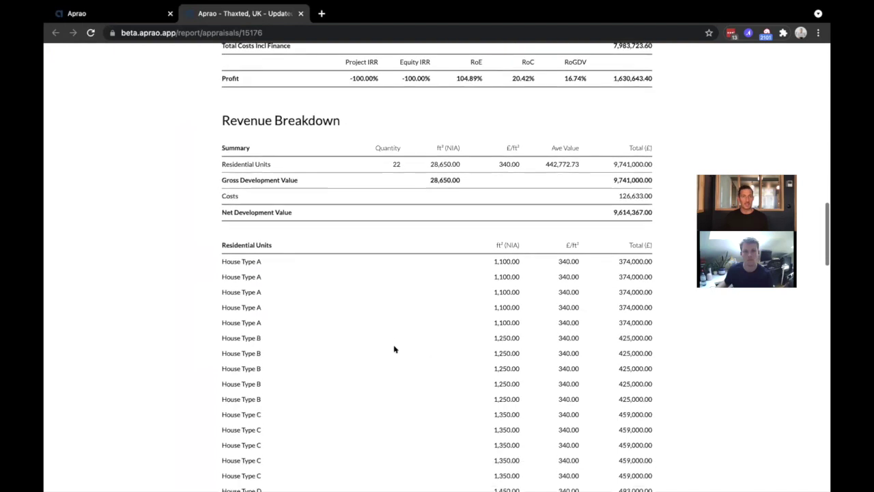
pyautogui.scroll(-15, 394, 345)
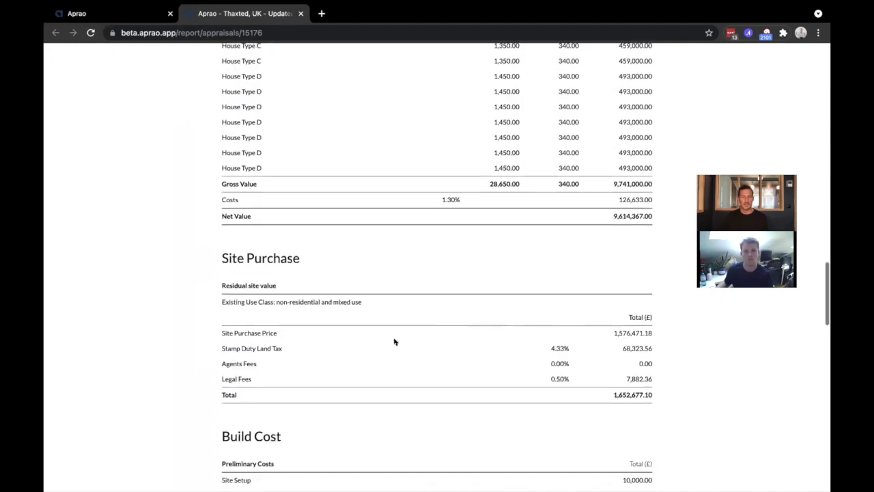
pyautogui.scroll(-16, 394, 322)
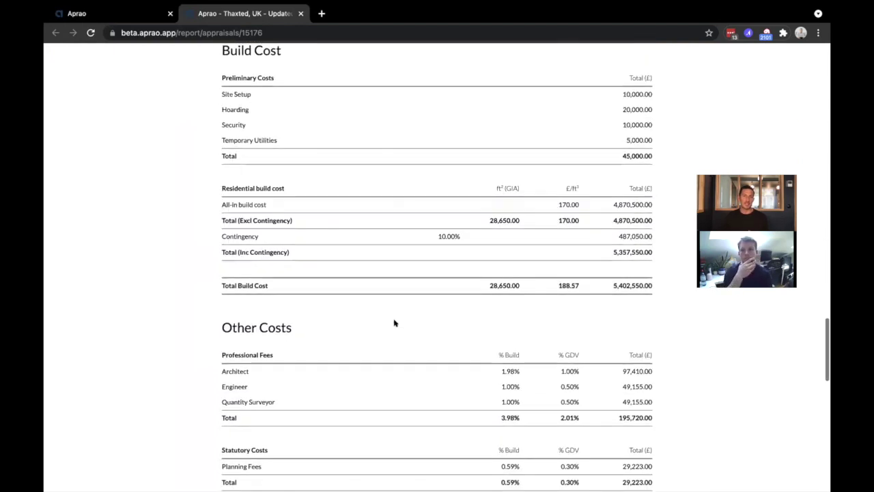
pyautogui.scroll(-13, 394, 322)
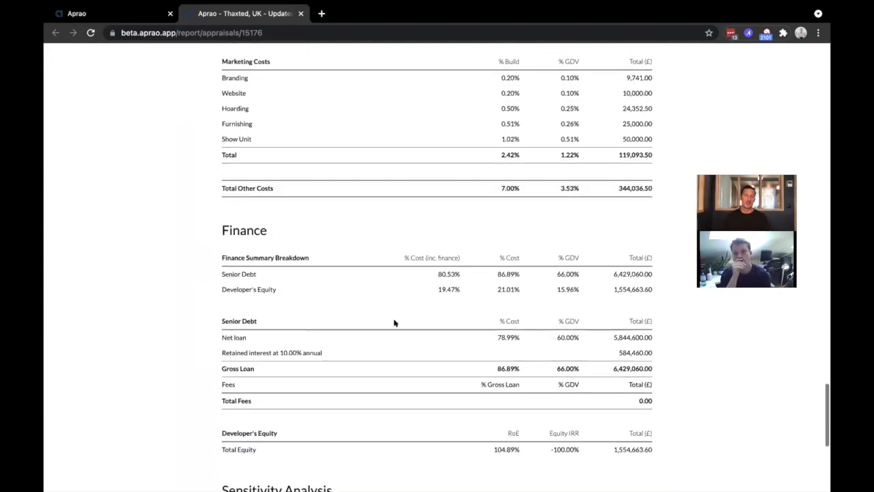
pyautogui.scroll(-8, 394, 323)
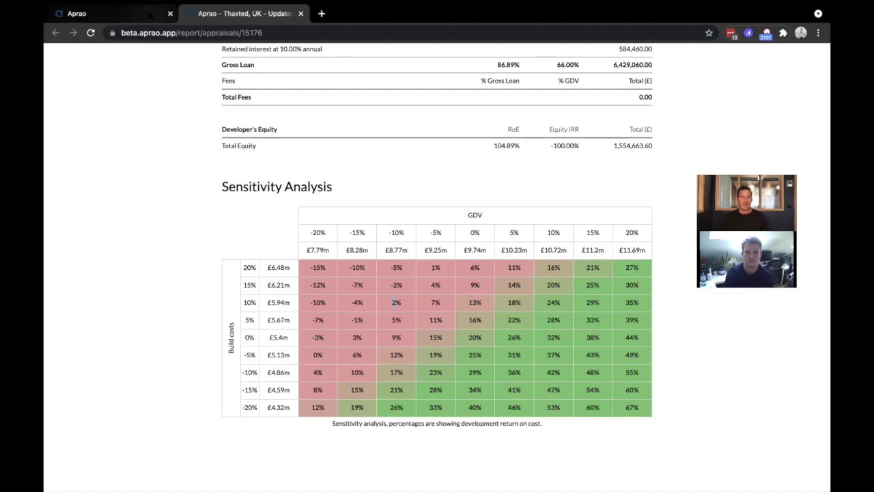
# Return from the report to the Thaxted project overview and compare its two appraisals.
pyautogui.click(116, 13)
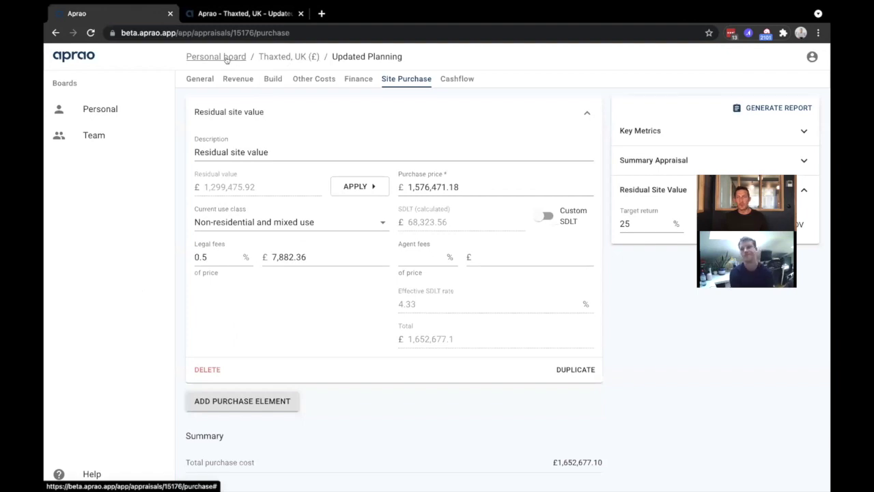
pyautogui.click(280, 57)
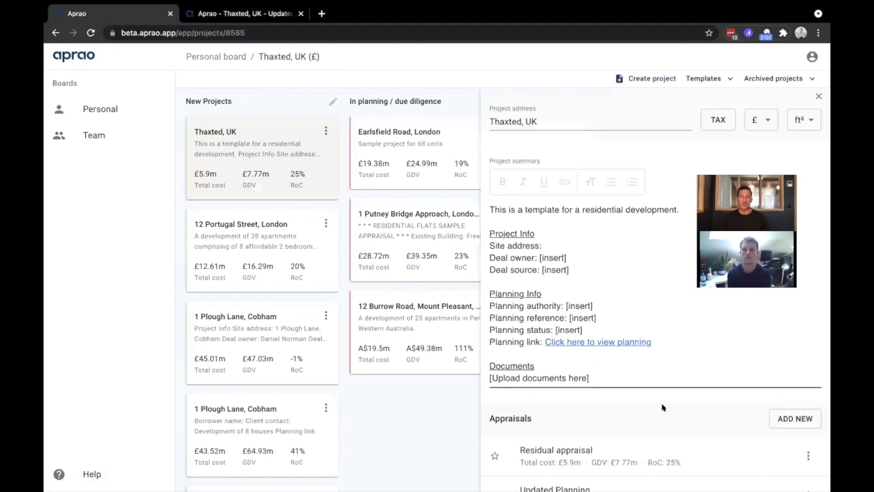
pyautogui.scroll(-1, 663, 413)
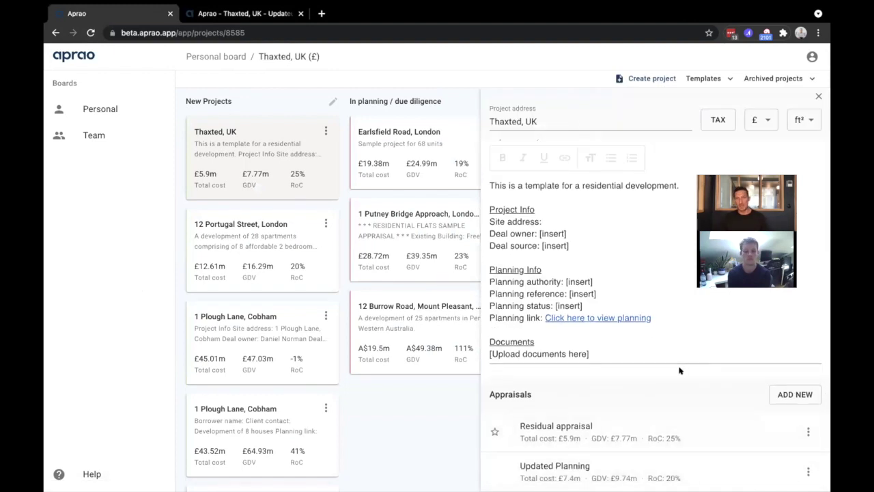
# Open link sharing for the Updated Planning appraisal and copy its shared link.
pyautogui.scroll(1, 681, 366)
pyautogui.scroll(-1, 680, 370)
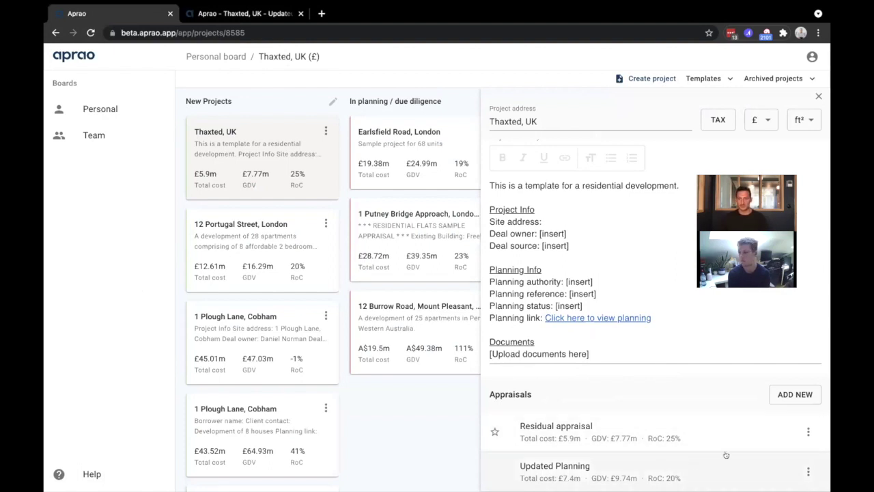
pyautogui.click(807, 469)
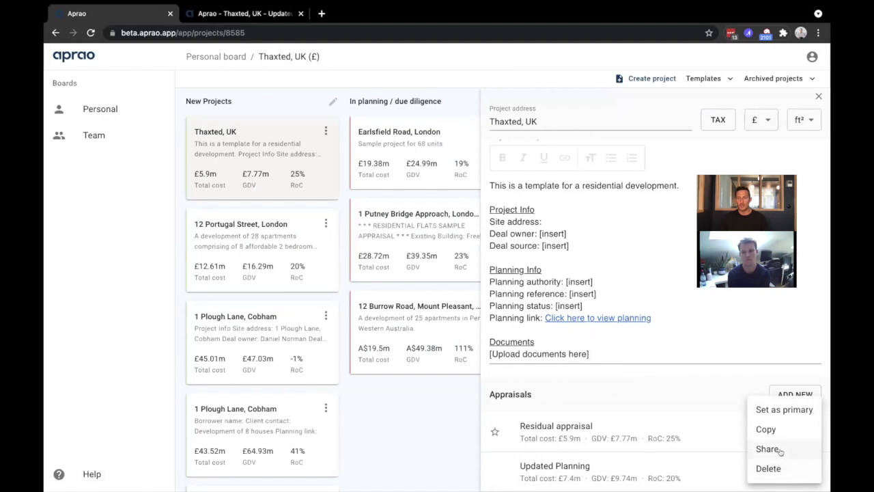
pyautogui.click(778, 449)
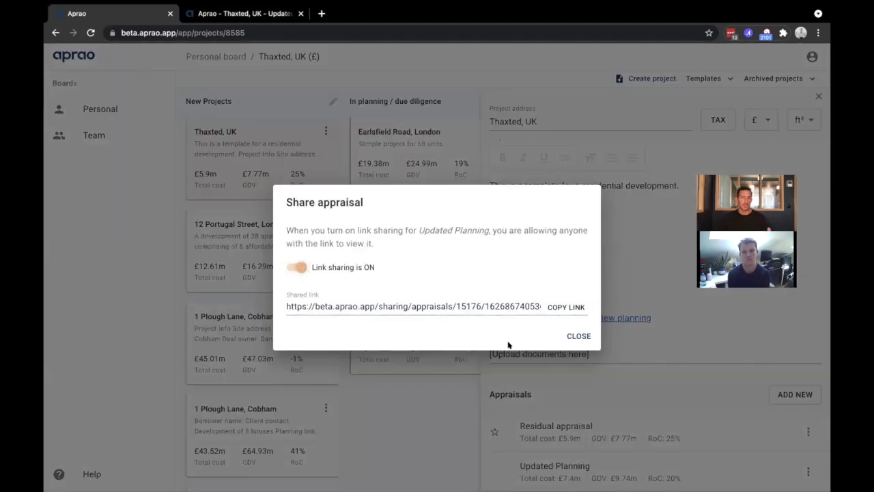
pyautogui.click(570, 308)
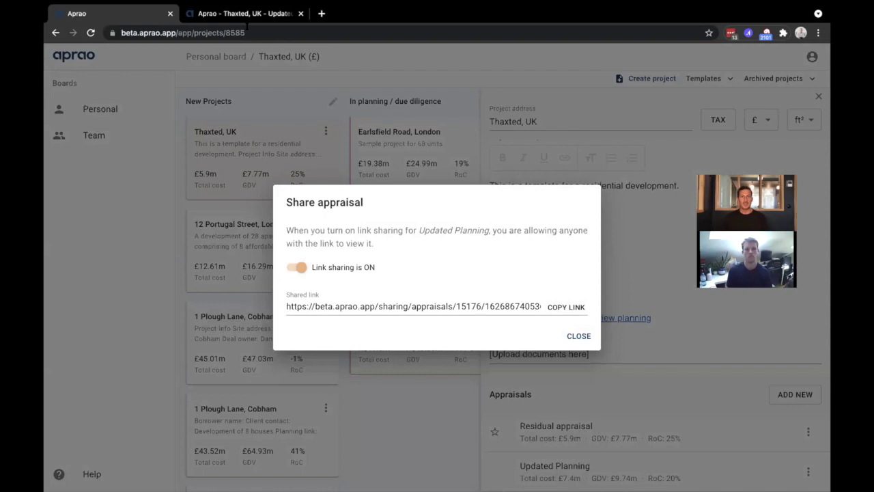
# Open the copied link in a new browser tab and copy the shared Updated Planning appraisal to the personal board.
pyautogui.click(322, 13)
pyautogui.hotkey('ctrl', 'v')
pyautogui.press('Return')
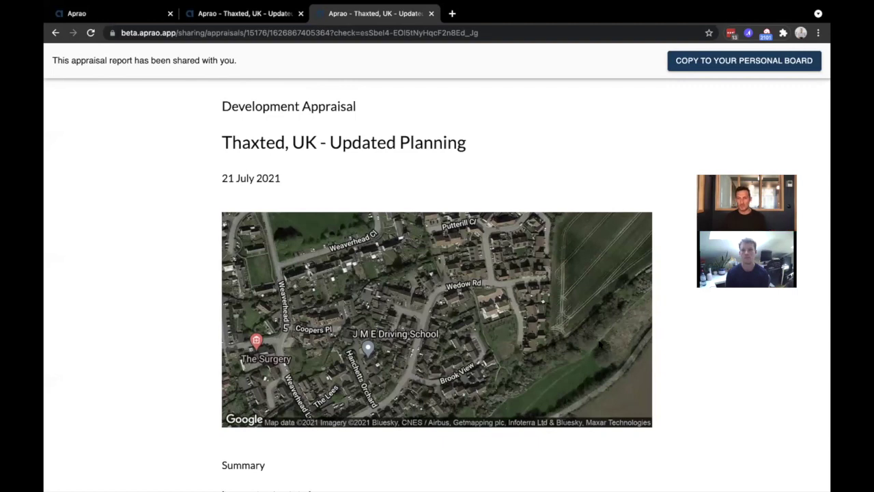
pyautogui.scroll(-15, 600, 344)
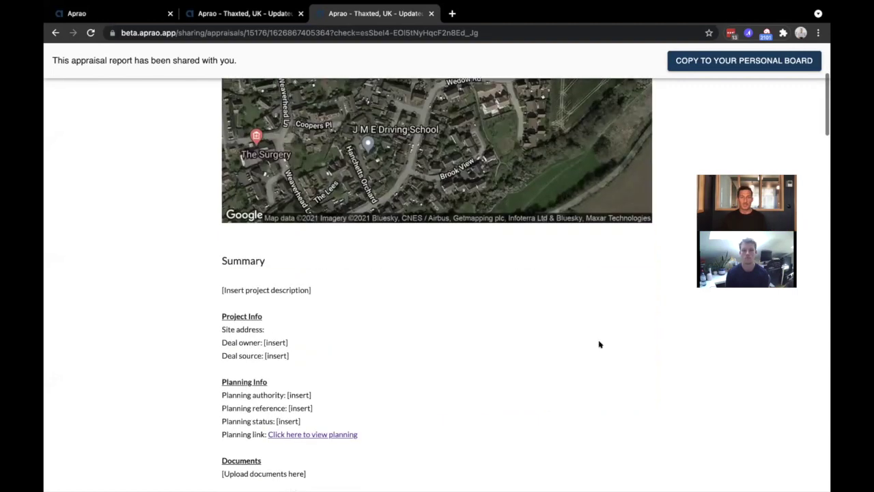
pyautogui.scroll(15, 599, 345)
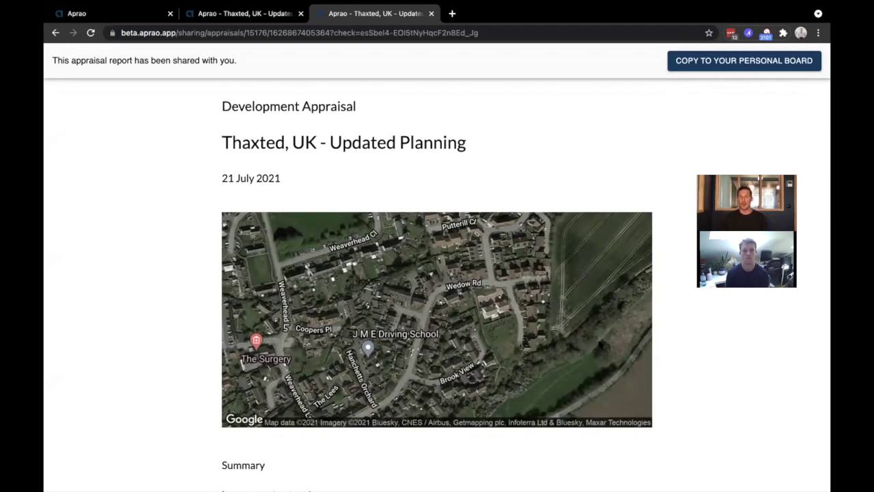
pyautogui.click(762, 63)
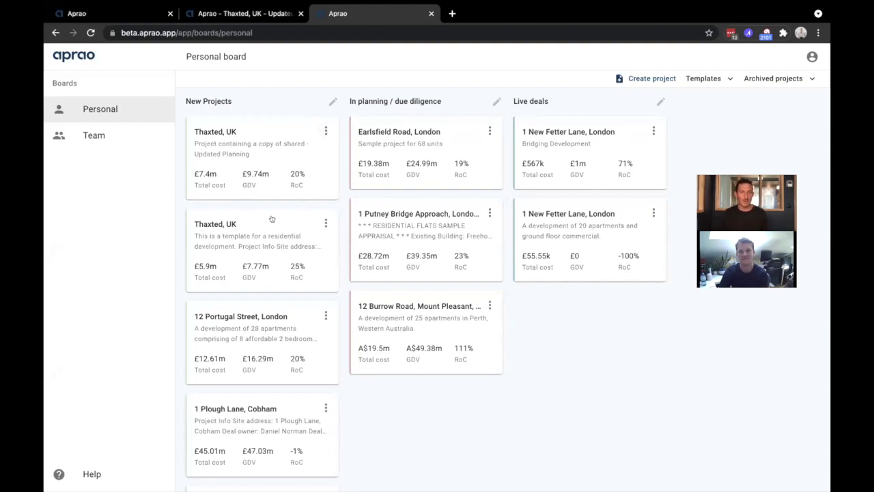
# Send the original Thaxted, UK template-based project to the team board and check it there before returning to the personal board.
pyautogui.click(324, 224)
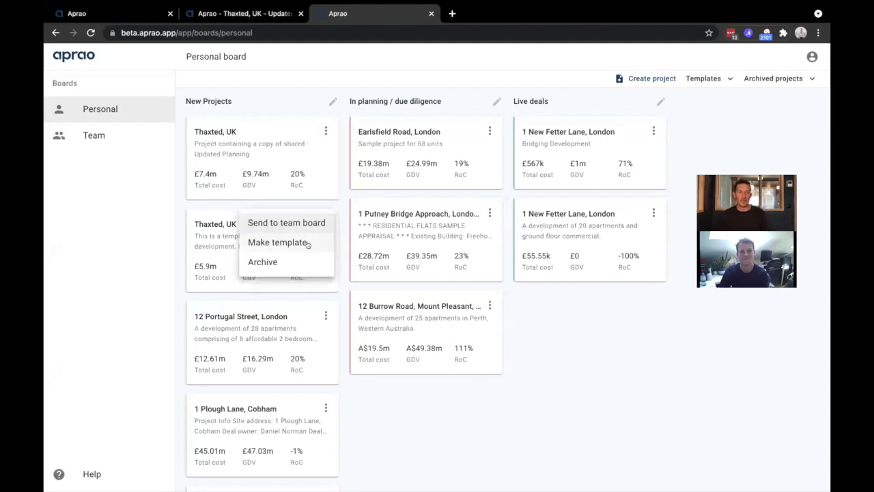
pyautogui.click(296, 222)
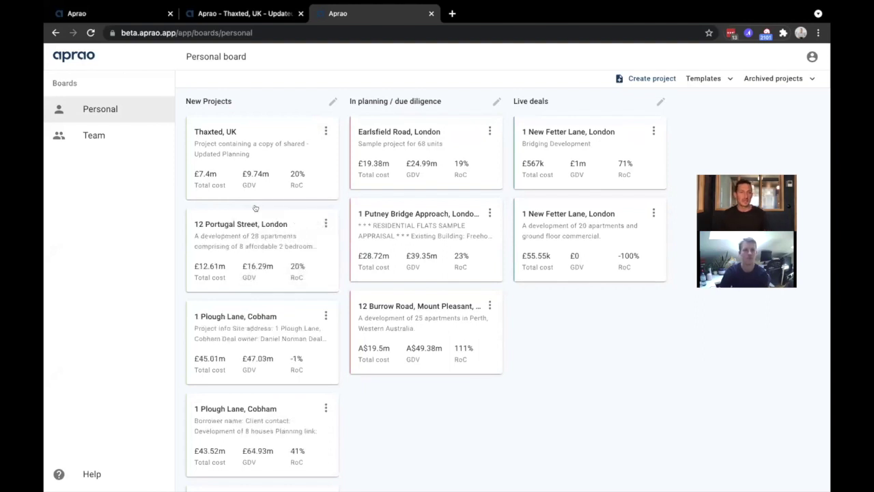
pyautogui.click(110, 133)
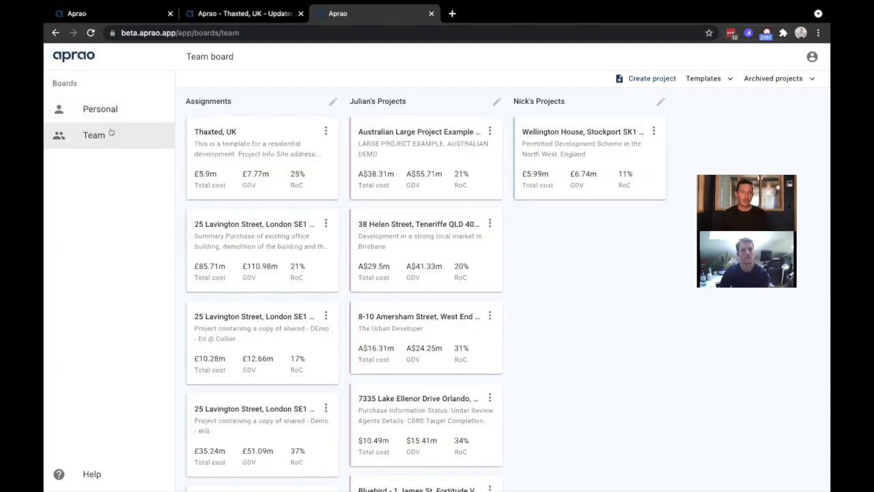
pyautogui.click(247, 132)
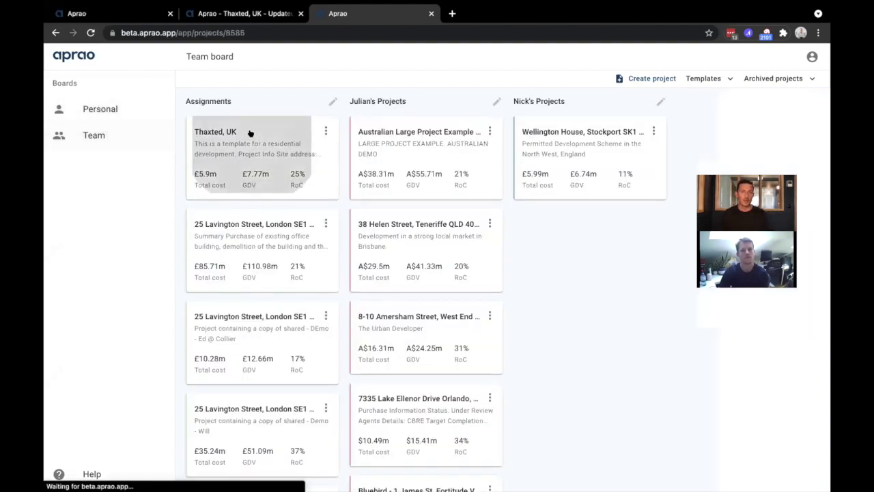
pyautogui.click(112, 104)
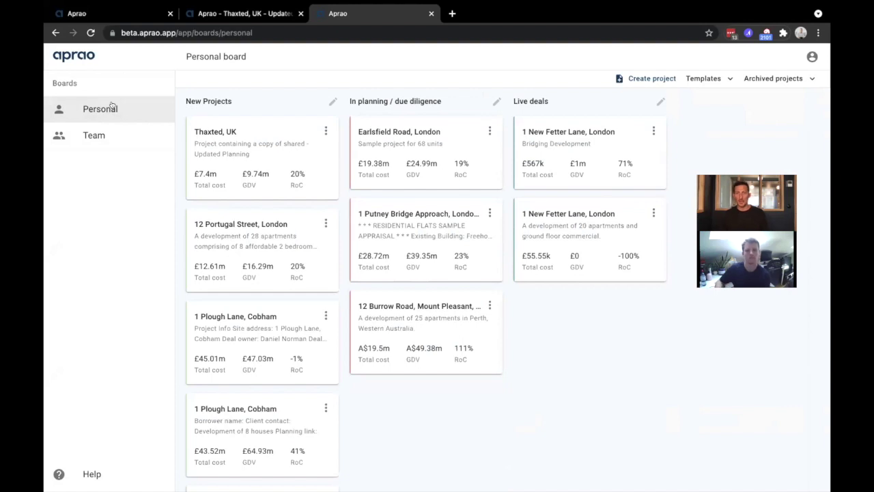